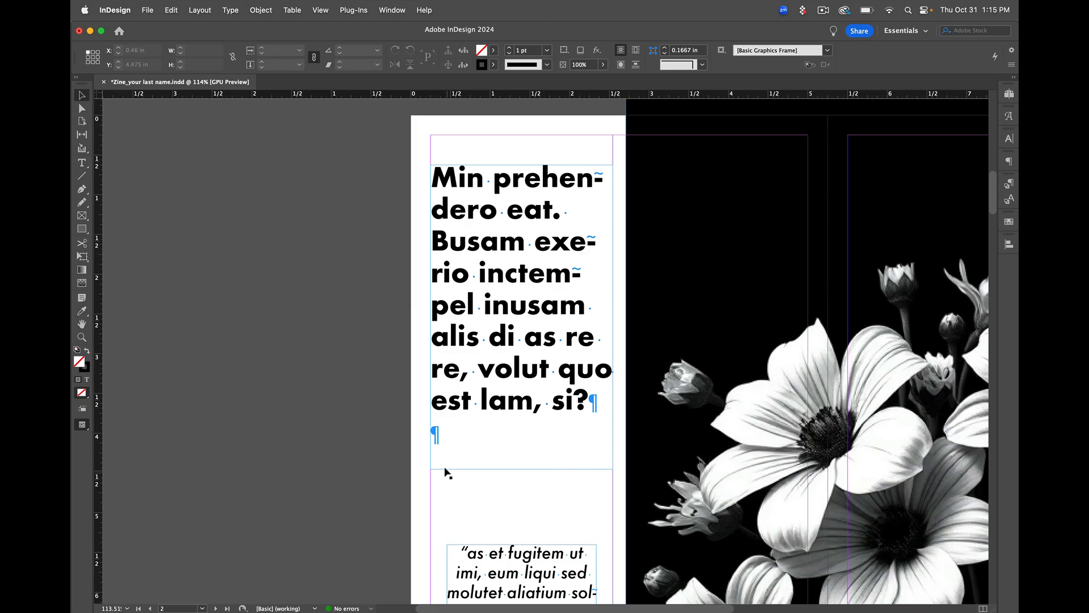
Examine the layout of the page 2–3 spread, including its headline, pull quote, flower image and body text column
scroll(444, 498, "down", 10)
scroll(445, 498, "right", 2)
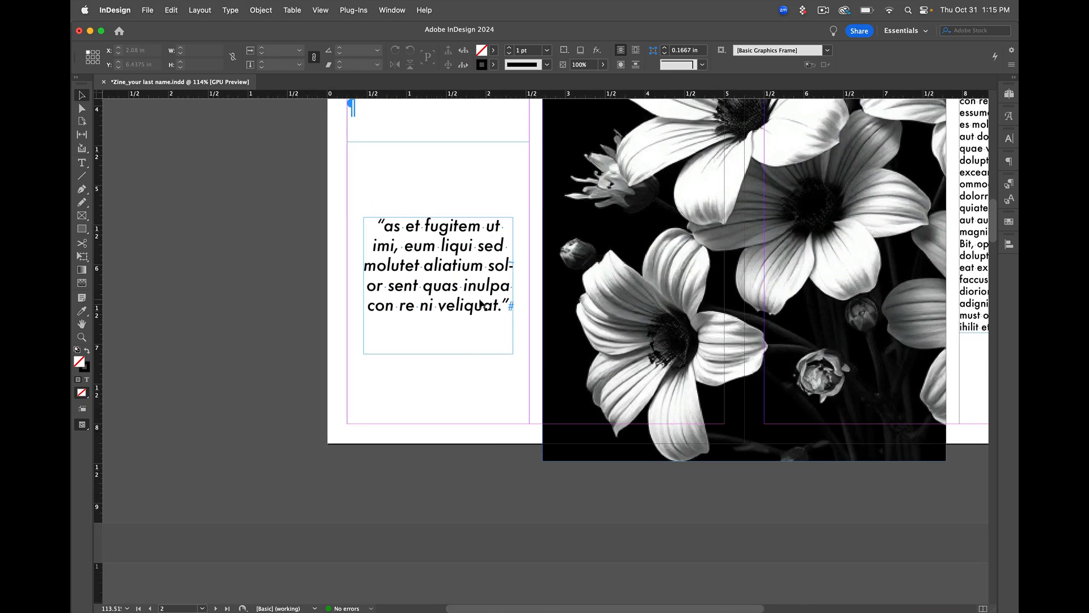
scroll(483, 395, "right", 15)
scroll(483, 395, "up", 1)
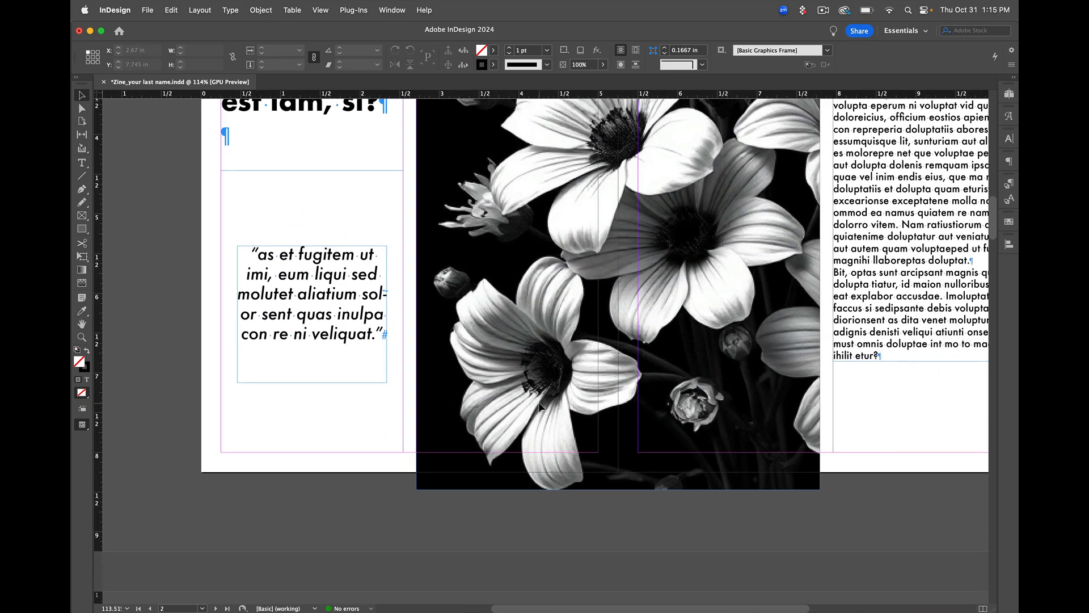
scroll(773, 389, "up", 2)
scroll(748, 325, "up", 8)
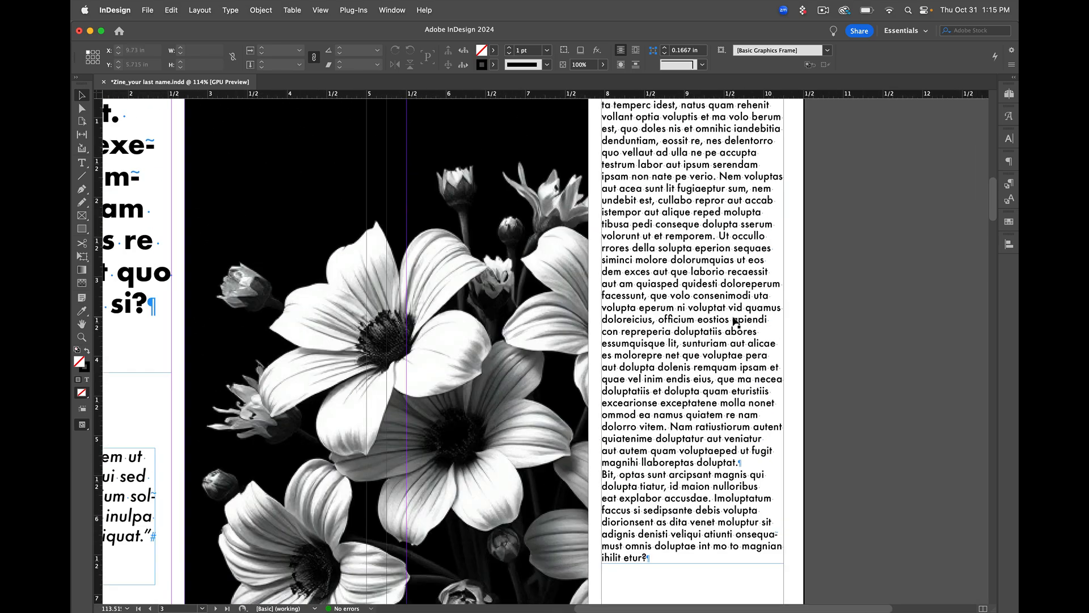
scroll(706, 344, "down", 5)
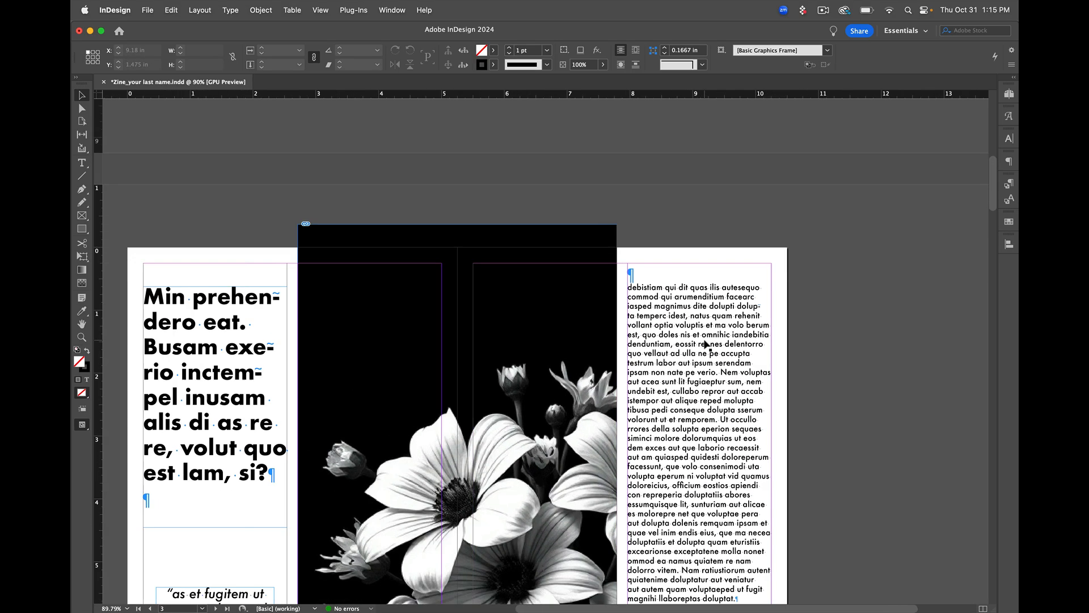
scroll(706, 345, "down", 3)
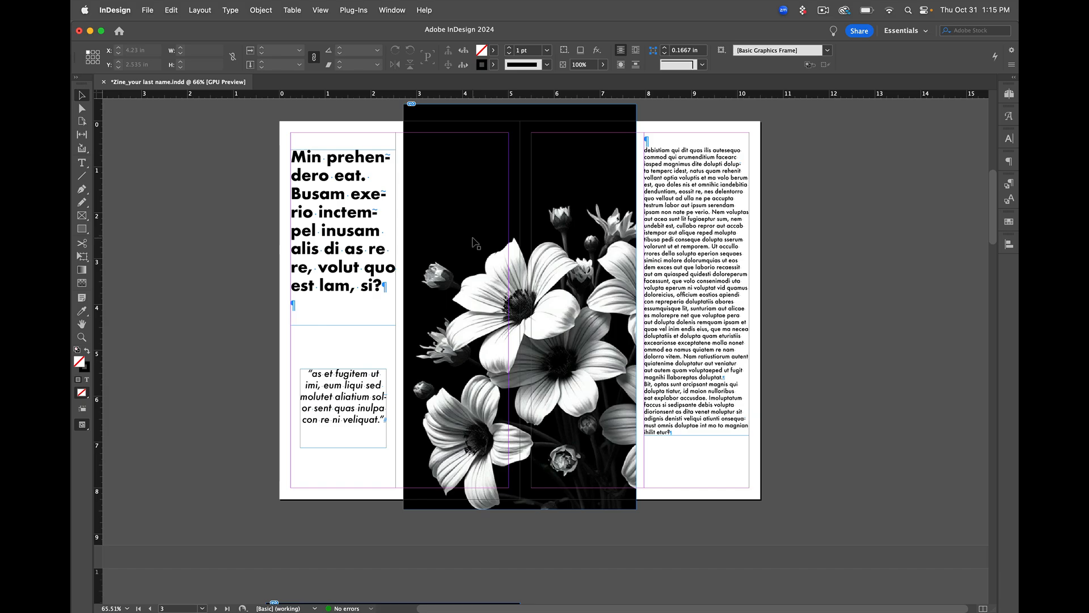
Move the pull-quote text frame slightly up to a Y position of 5.375 in
left_click(354, 408)
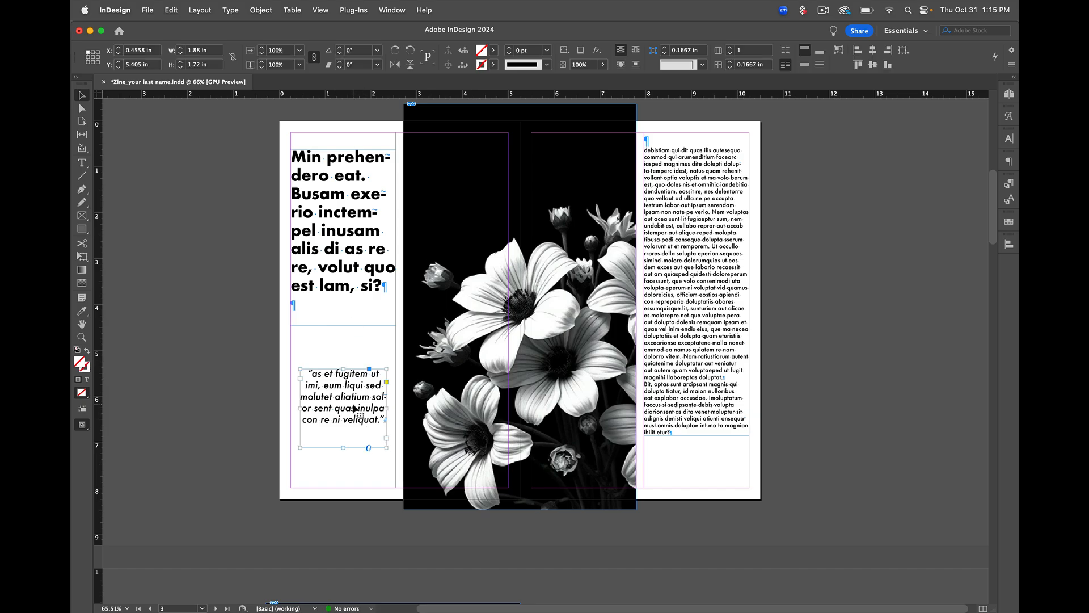
left_click_drag(354, 408, 354, 407)
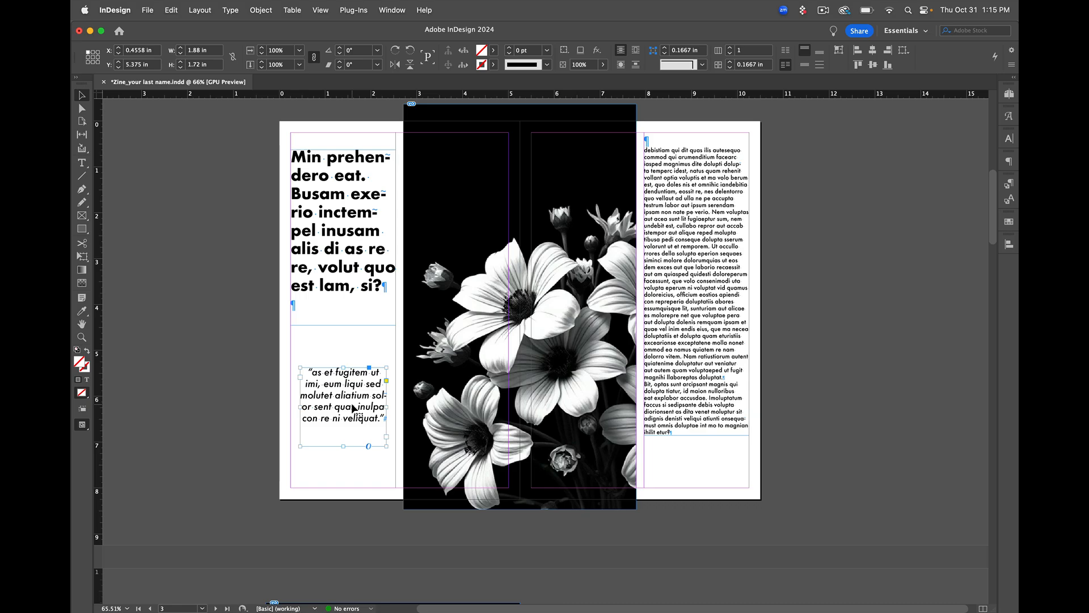
scroll(353, 408, "up", 8)
scroll(353, 407, "down", 6)
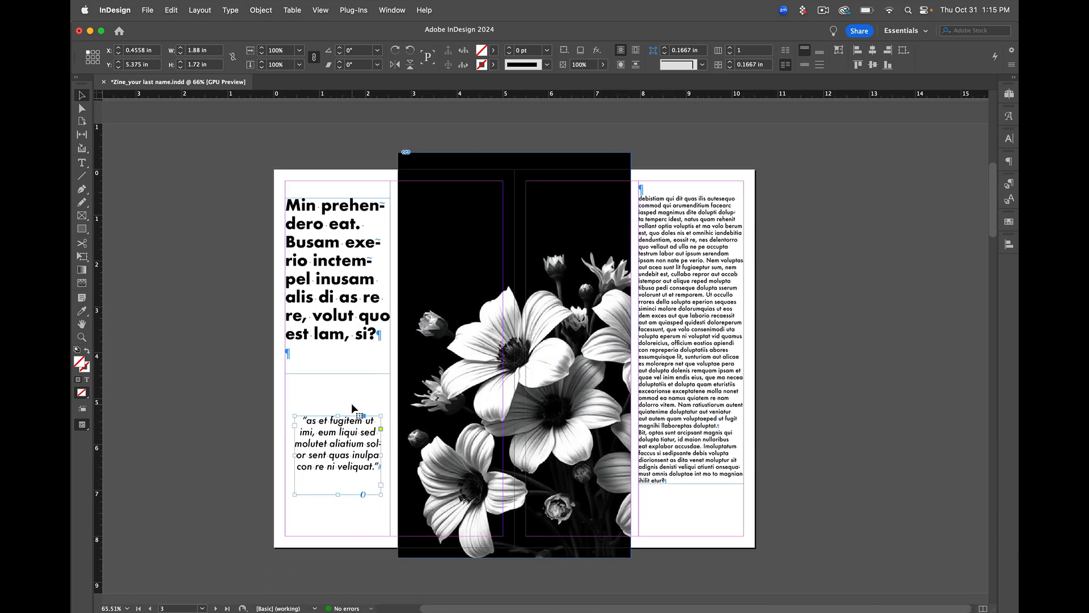
scroll(352, 405, "down", 1)
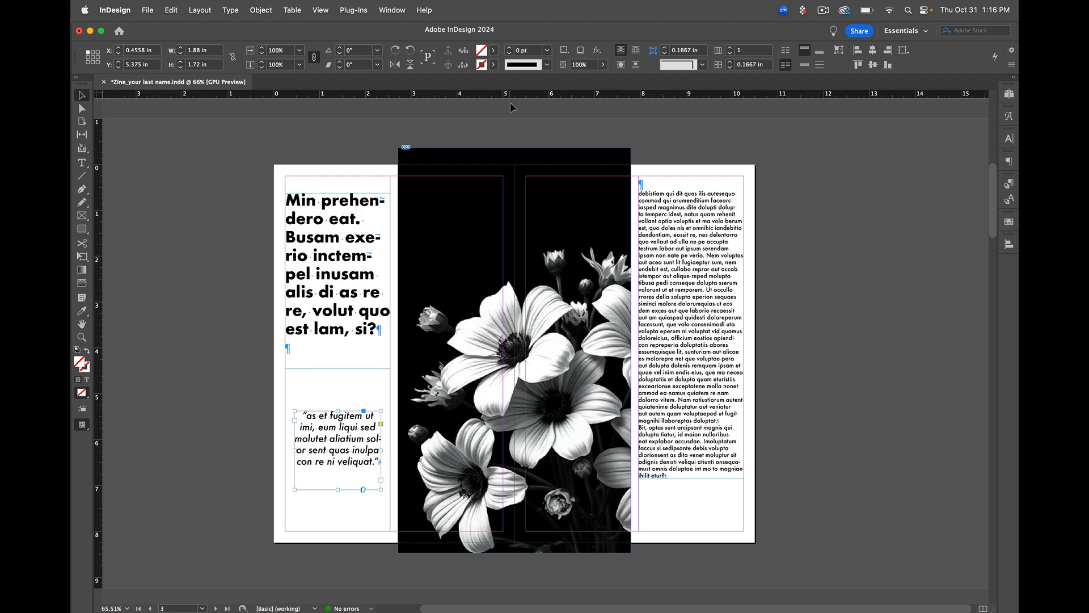
Look over page 1 and the page 2–3 spread, and show the thumbnail overview of all document pages
scroll(499, 246, "up", 6)
scroll(499, 246, "up", 3)
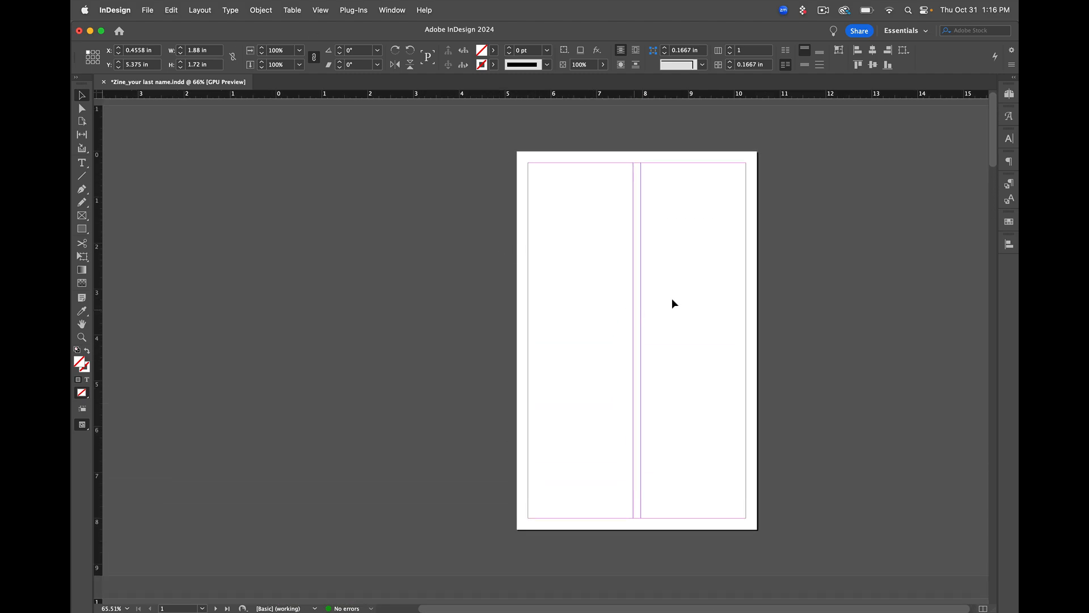
scroll(653, 293, "down", 10)
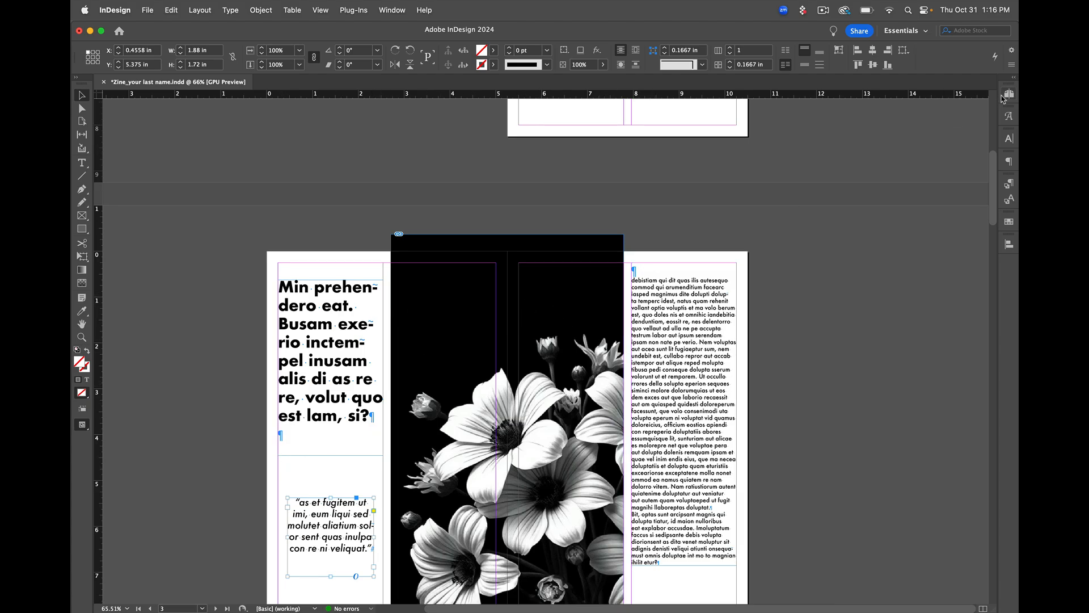
left_click(1009, 95)
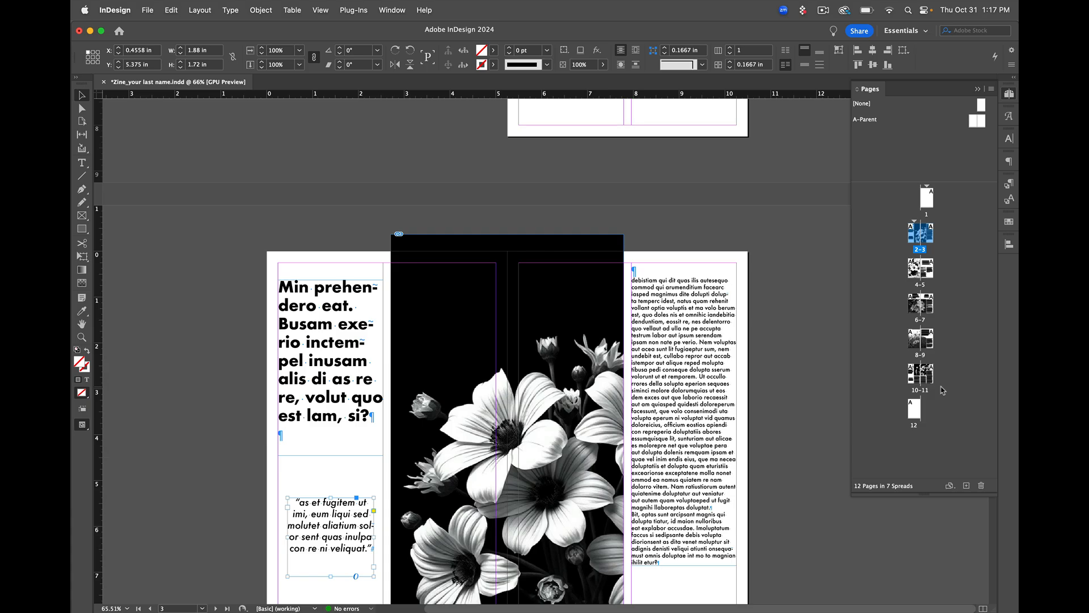
scroll(739, 378, "down", 3)
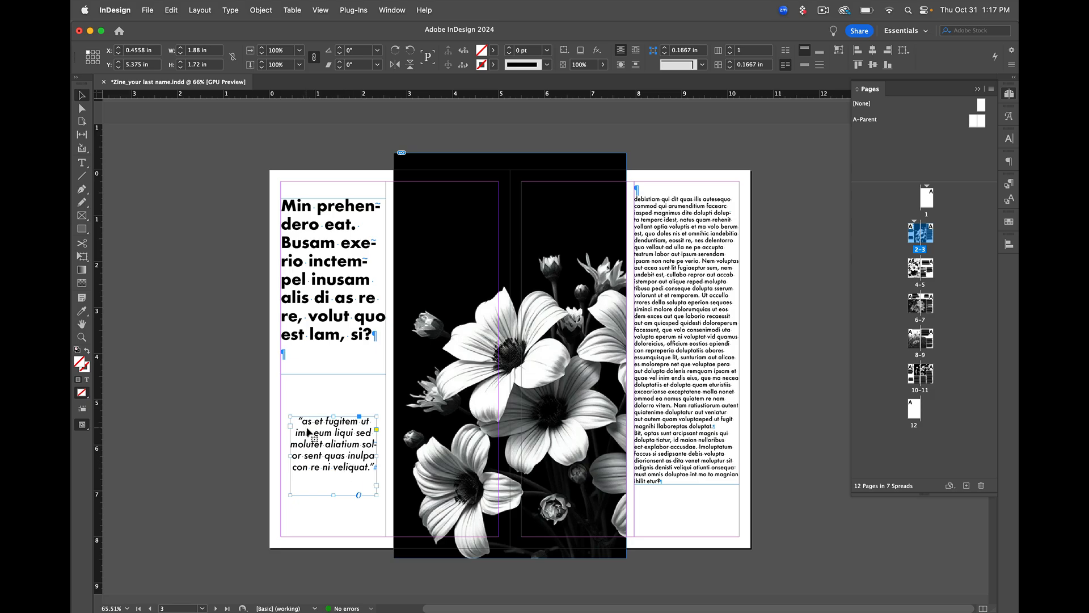
Justify all of the pull-quote text with its last line aligned centre
right_click(344, 456)
double_click(360, 467)
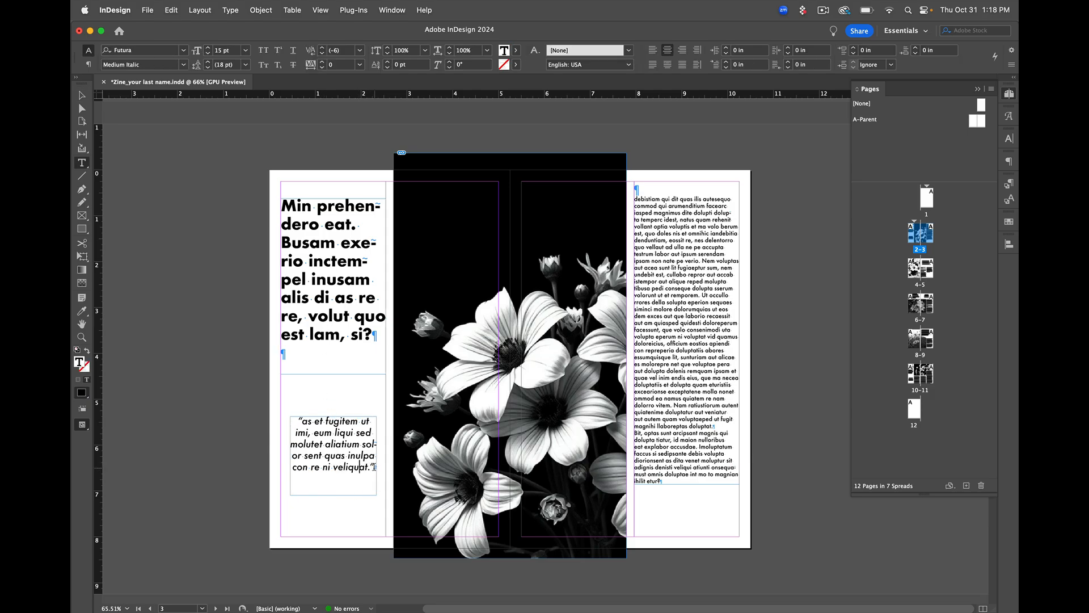
left_click_drag(374, 467, 297, 421)
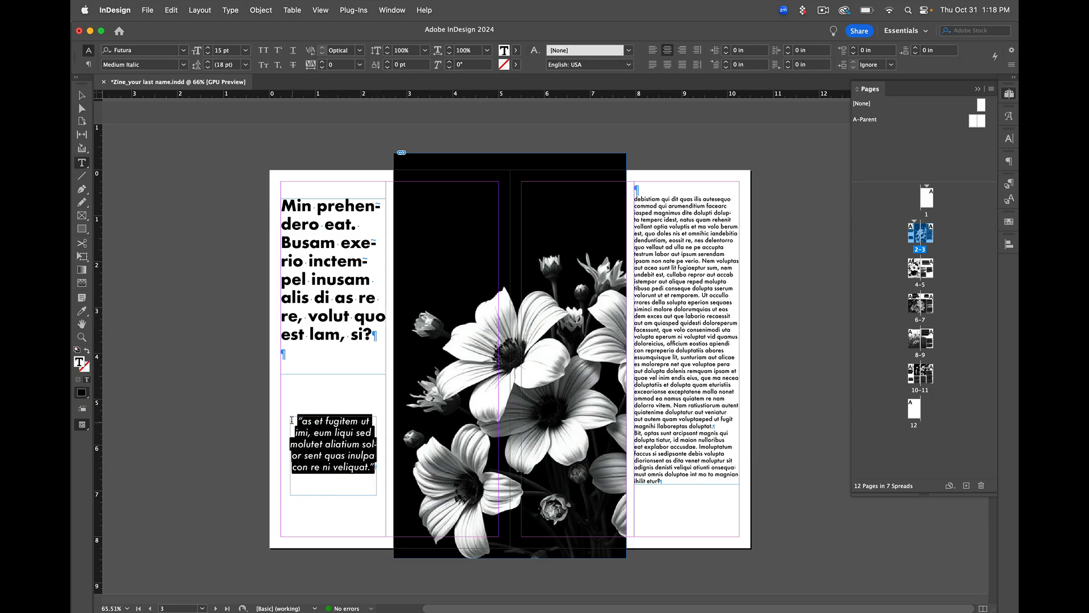
left_click(667, 64)
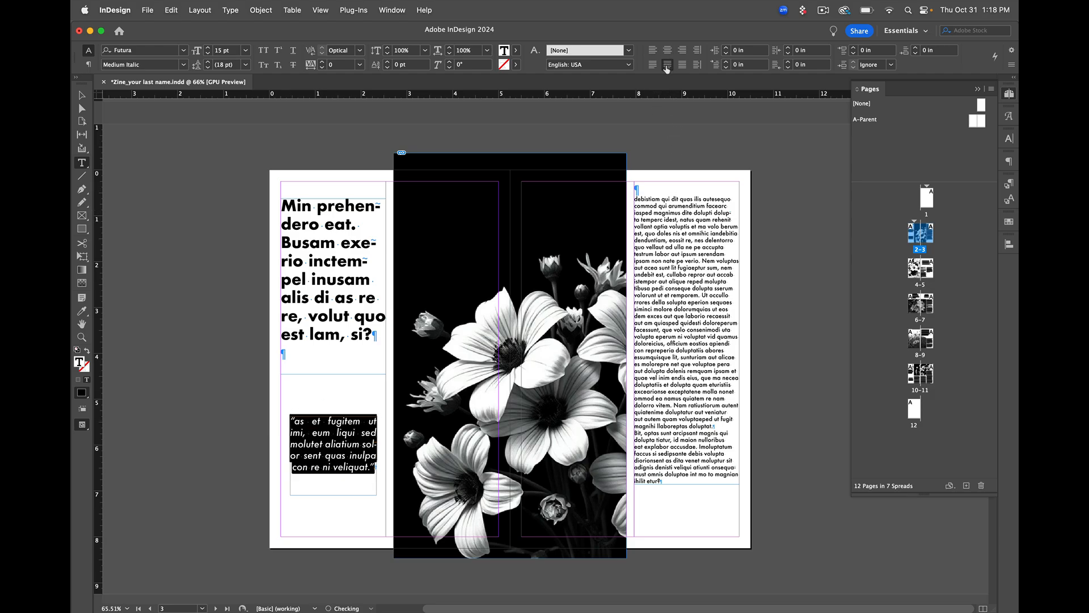
left_click(80, 96)
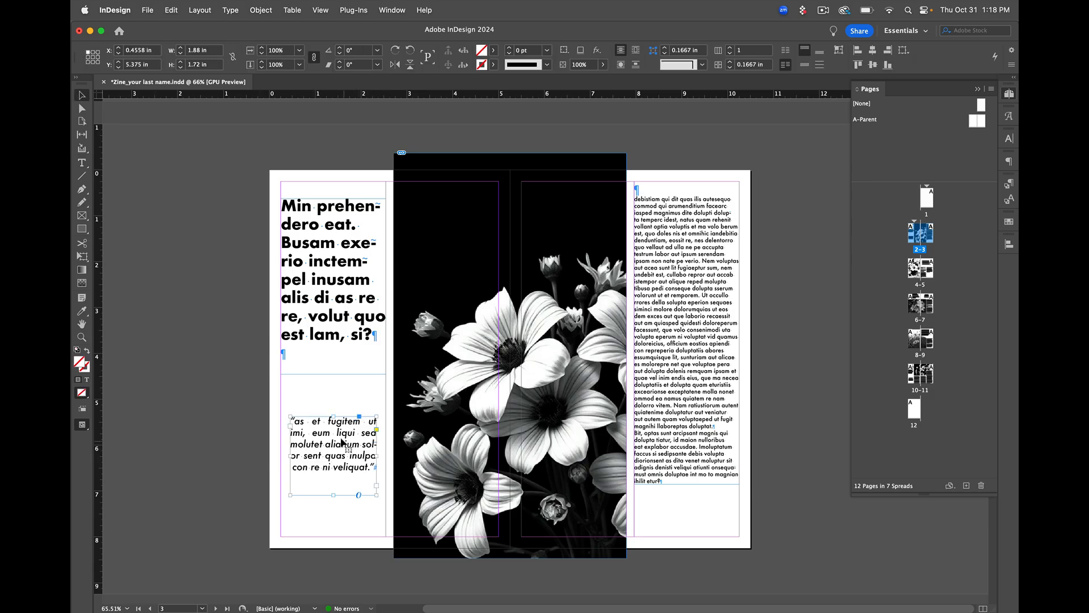
left_click(338, 405)
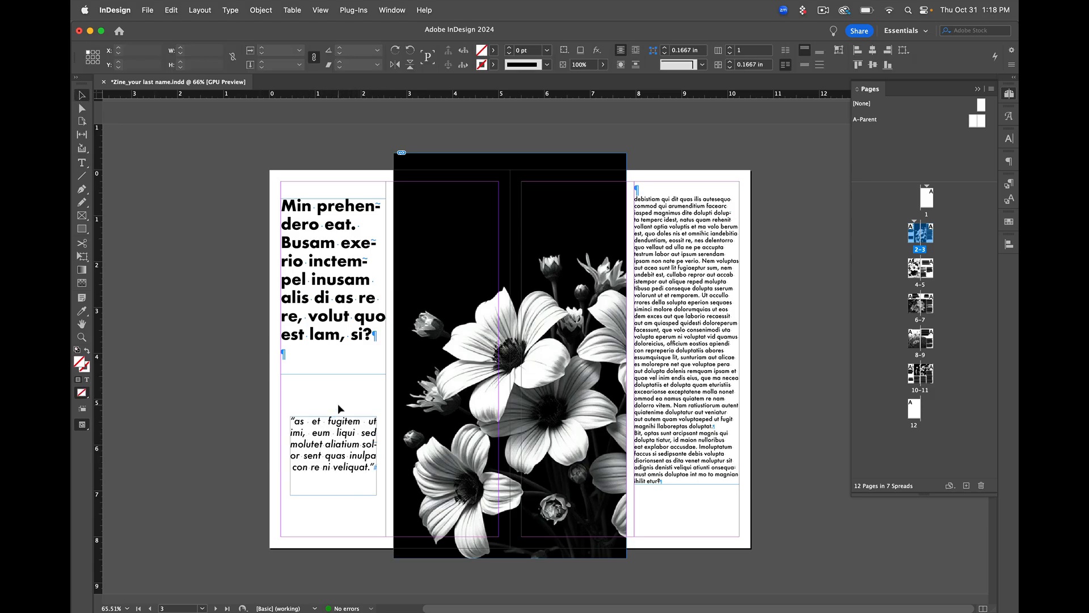
Set the pull-quote text back to centre alignment
left_click(336, 457)
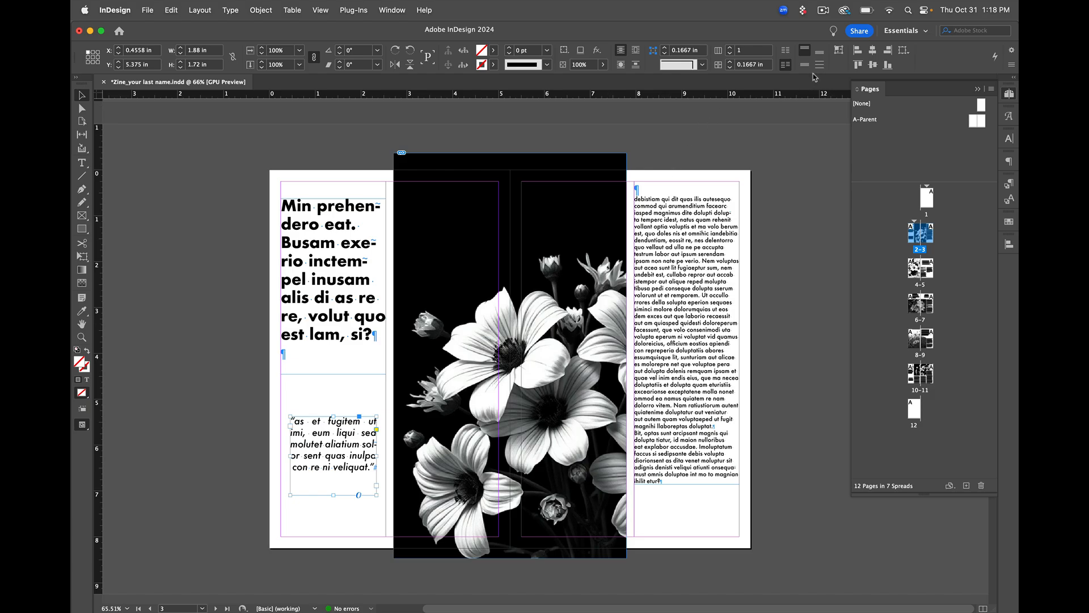
left_click(82, 163)
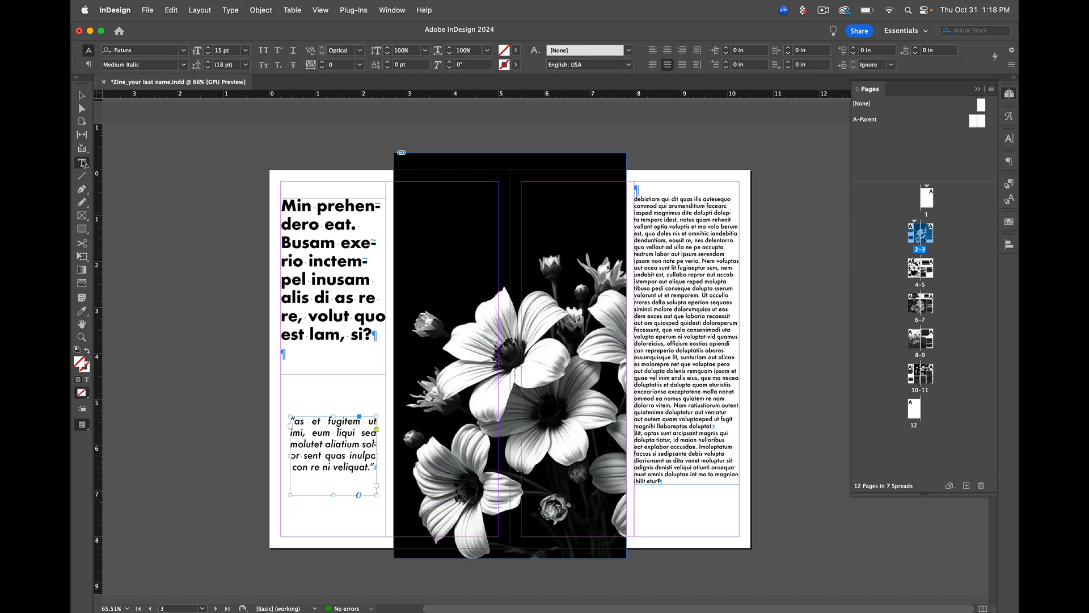
left_click(668, 54)
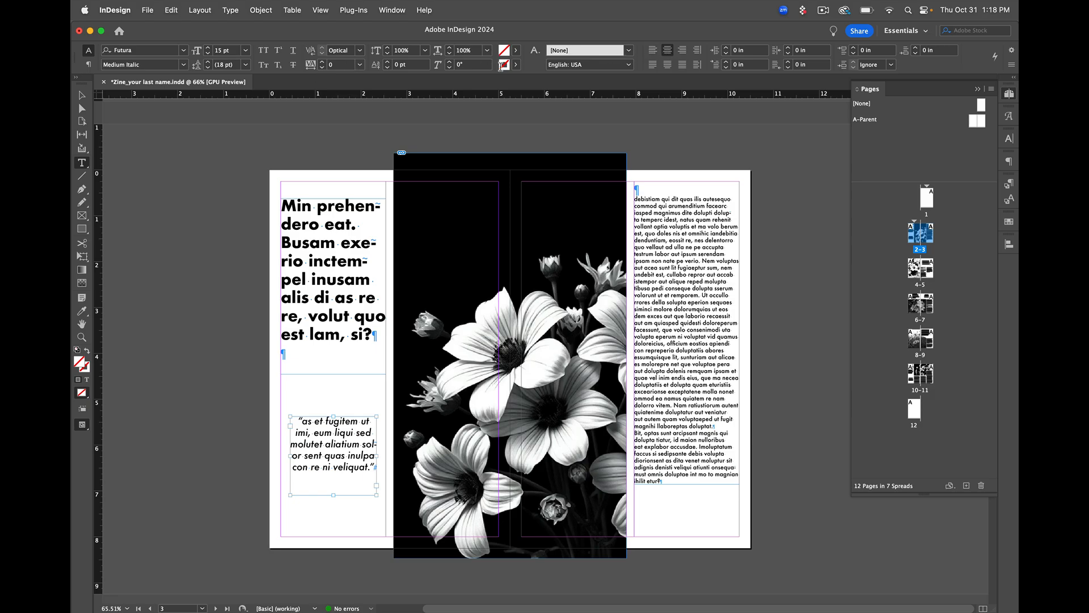
left_click(392, 12)
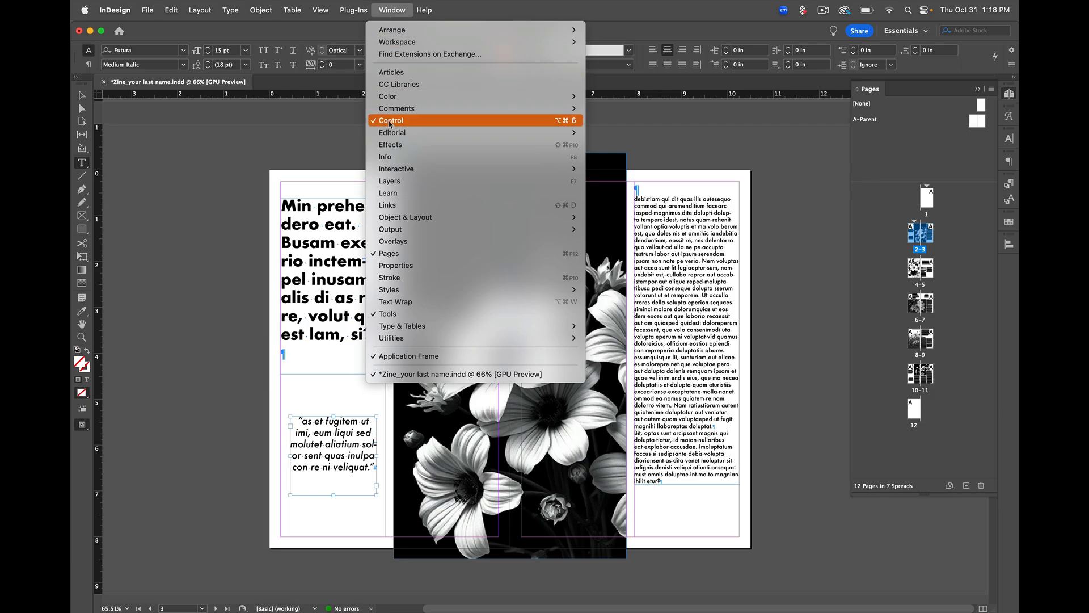
left_click(392, 10)
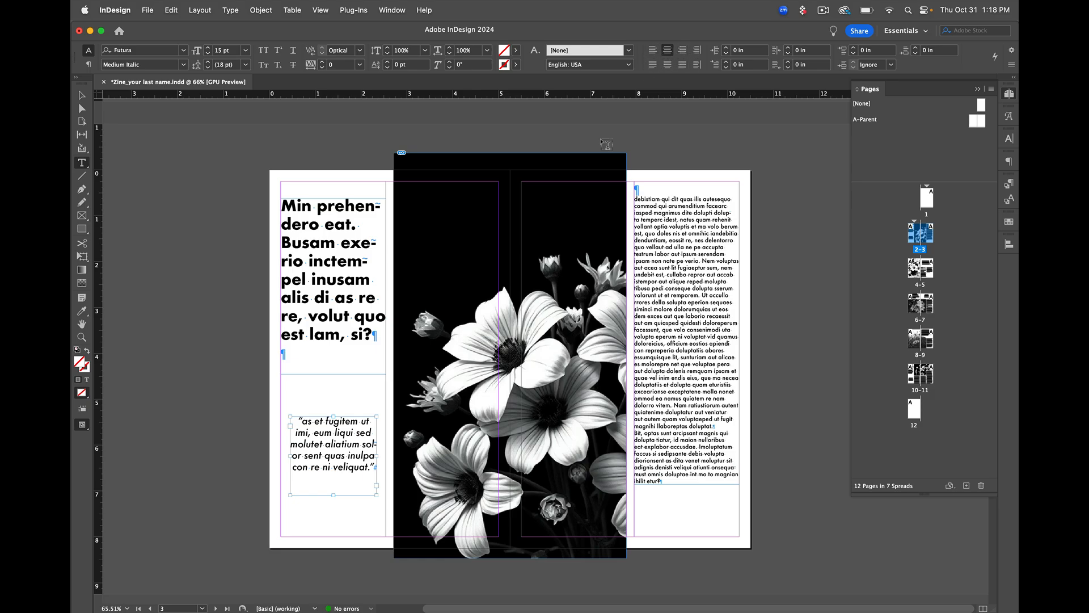
Crop the flower image frame to the top and bottom page margins, at Y 0.25 in and 7.75 in high
left_click(82, 95)
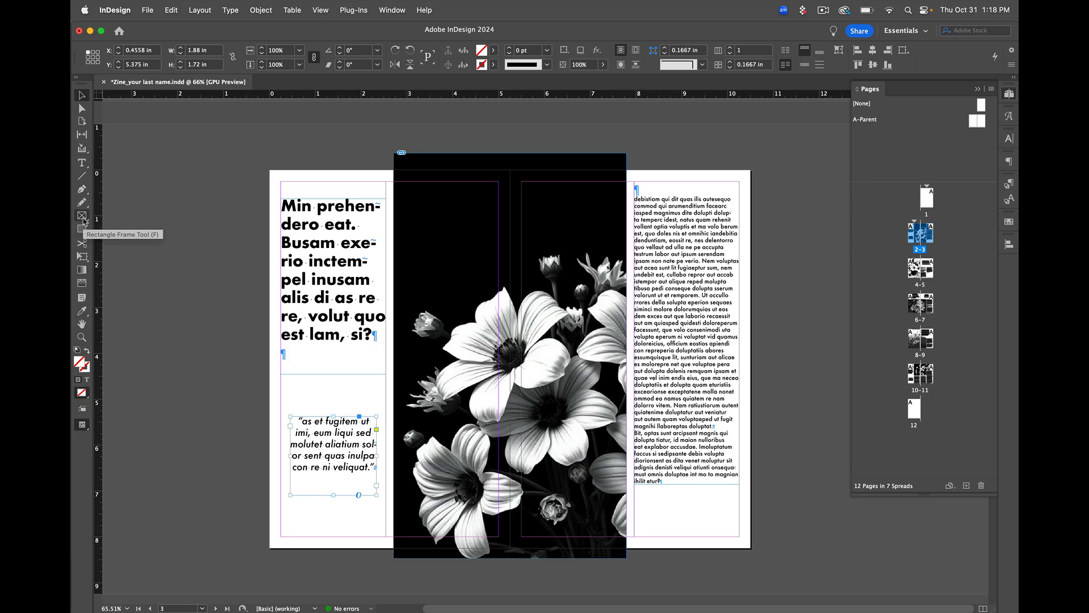
scroll(512, 476, "up", 1)
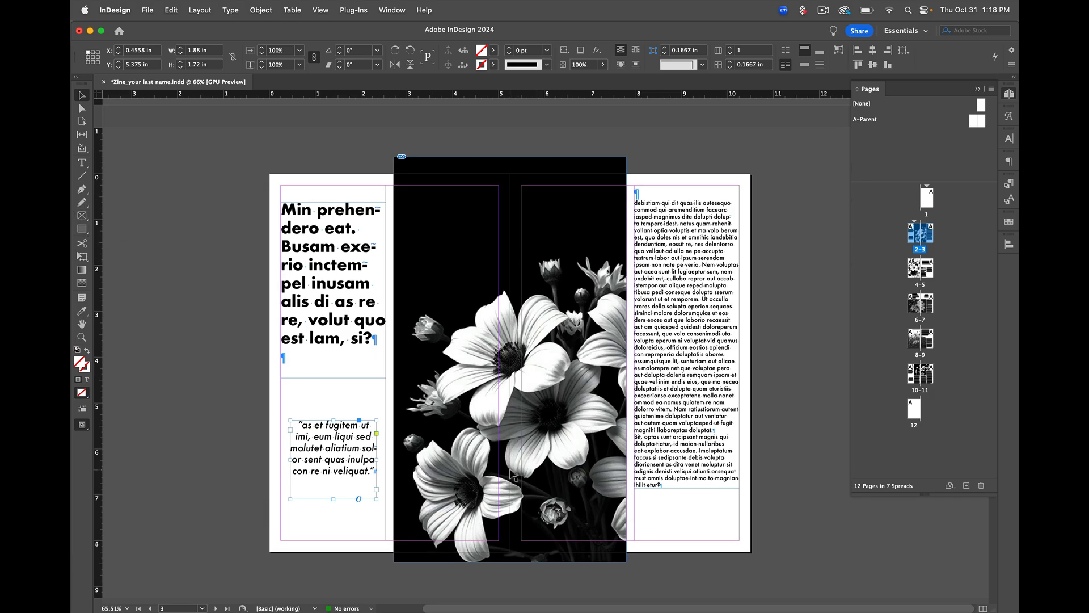
scroll(512, 475, "down", 1)
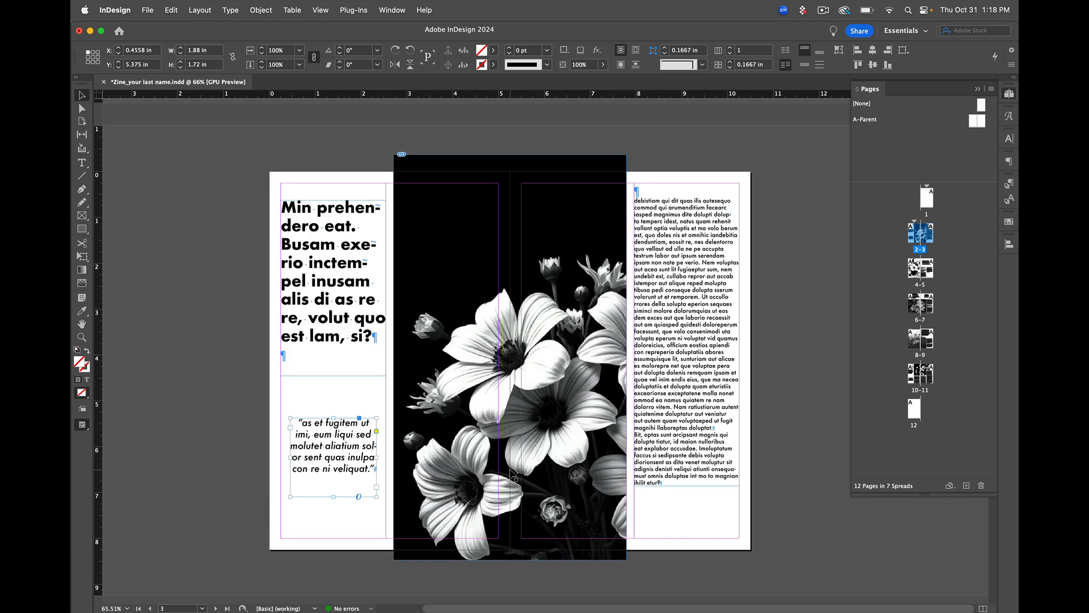
left_click(534, 492)
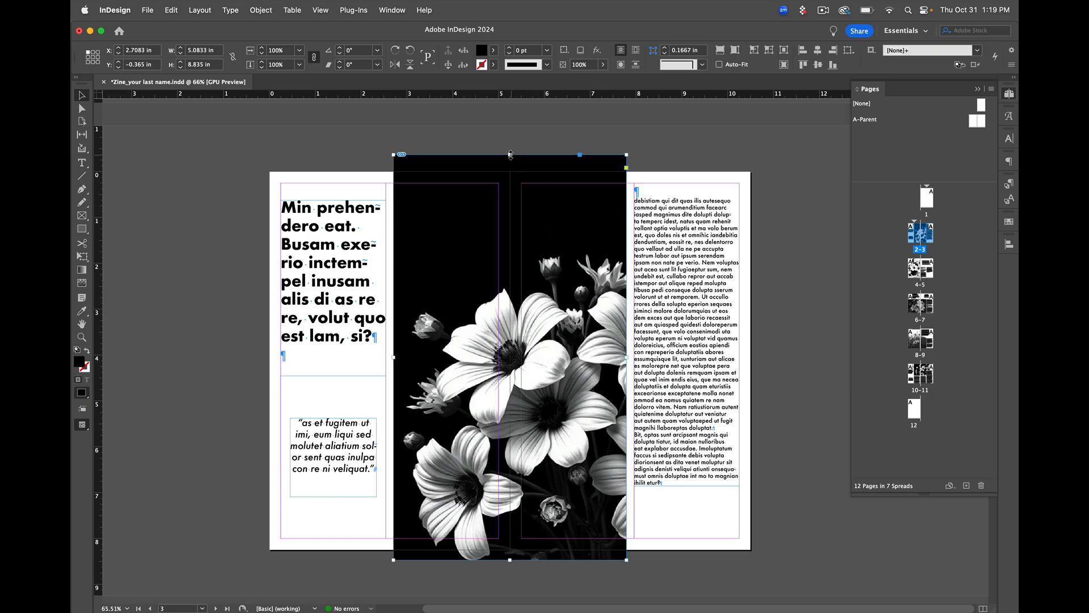
left_click_drag(510, 155, 511, 183)
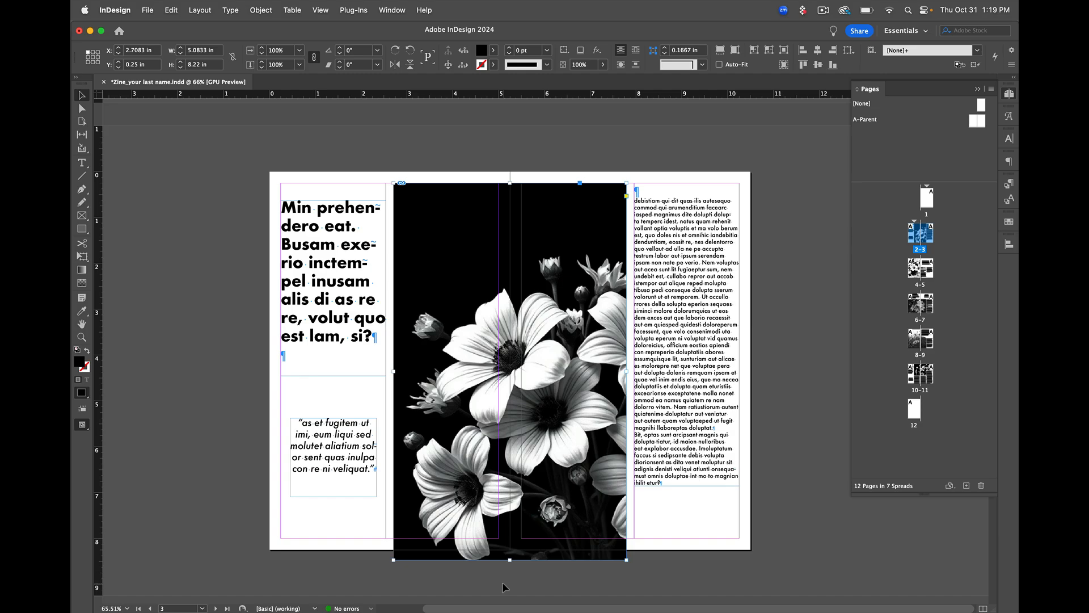
left_click_drag(510, 560, 511, 537)
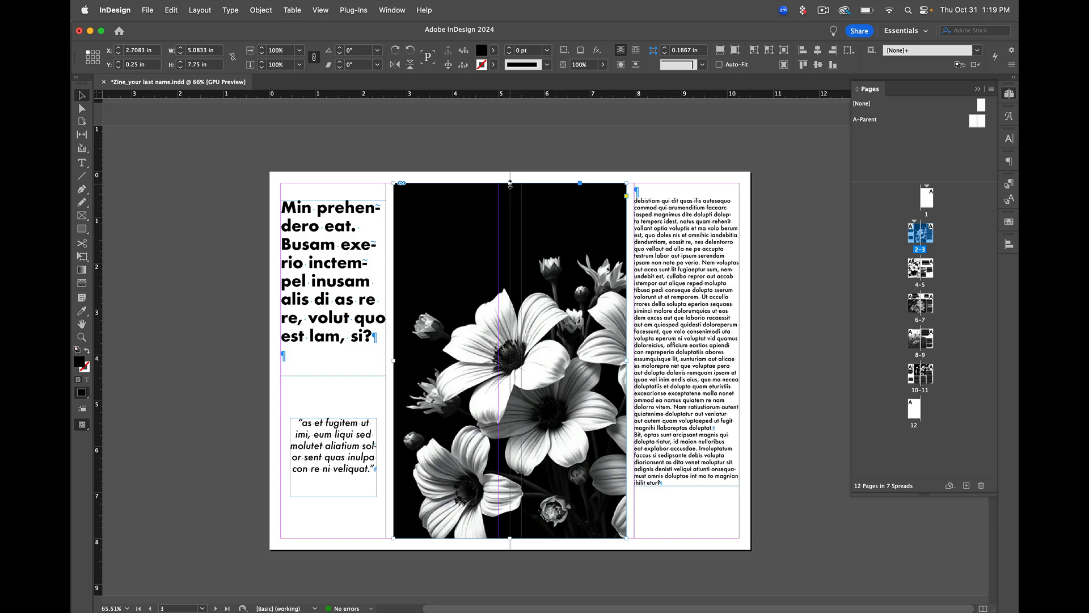
Extend the flower image frame beyond the page's top and bottom edges, to Y -0.385 in and 9.08 in high
left_click_drag(510, 182, 513, 154)
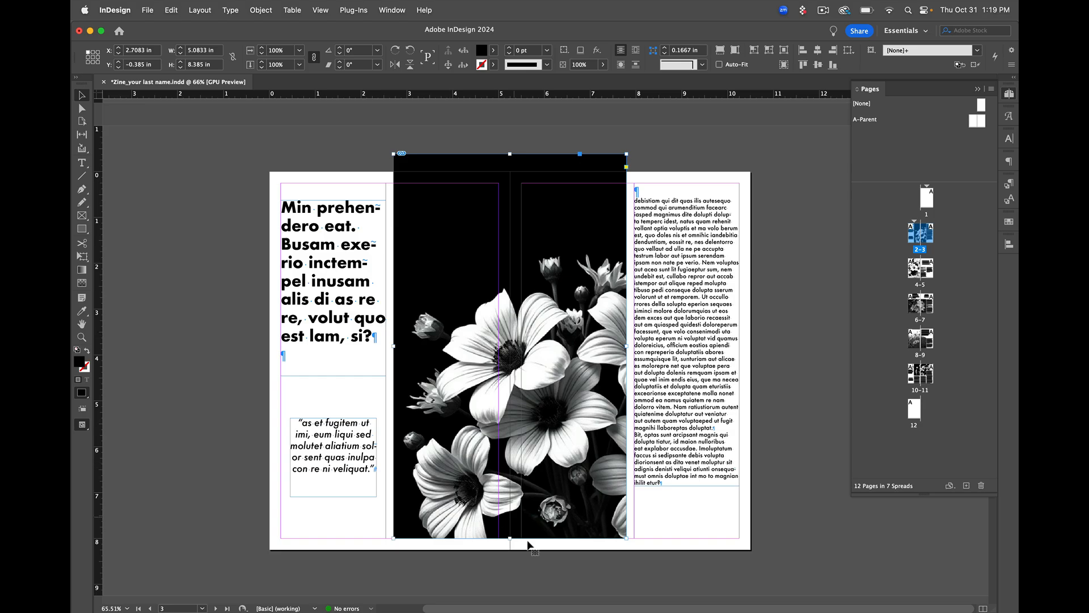
left_click_drag(510, 538, 510, 570)
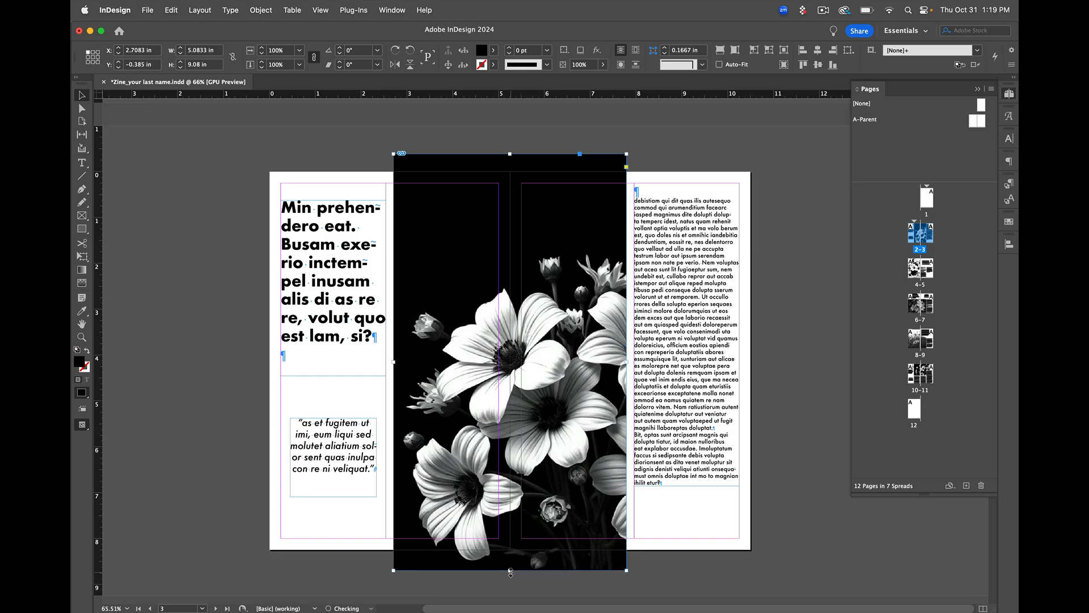
left_click(693, 545)
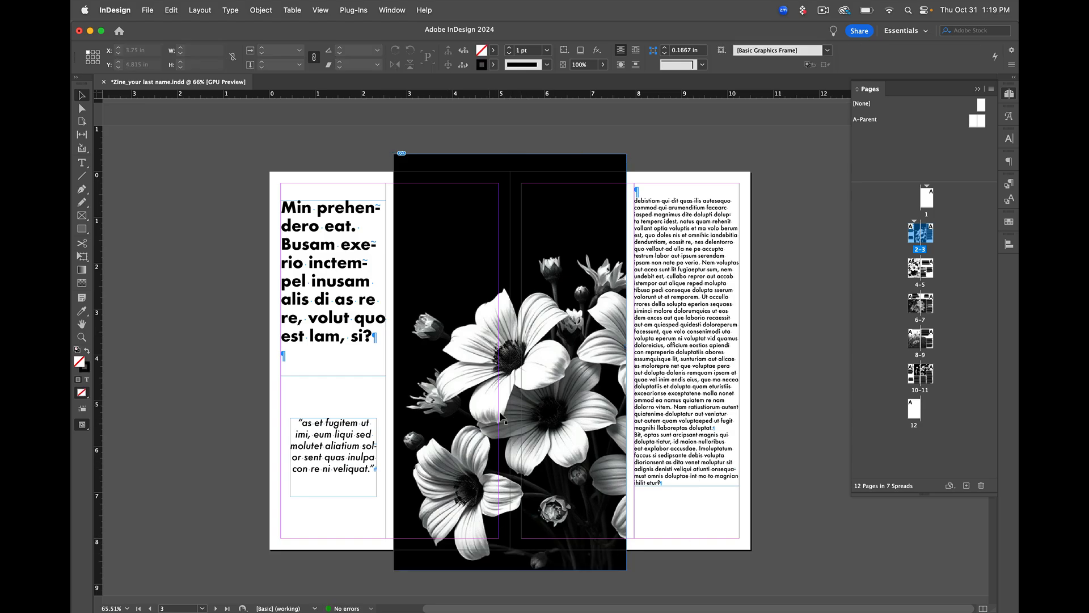
Select the body text frame and preview the spread without guides and frame edges, returning to the normal view
left_click(671, 334)
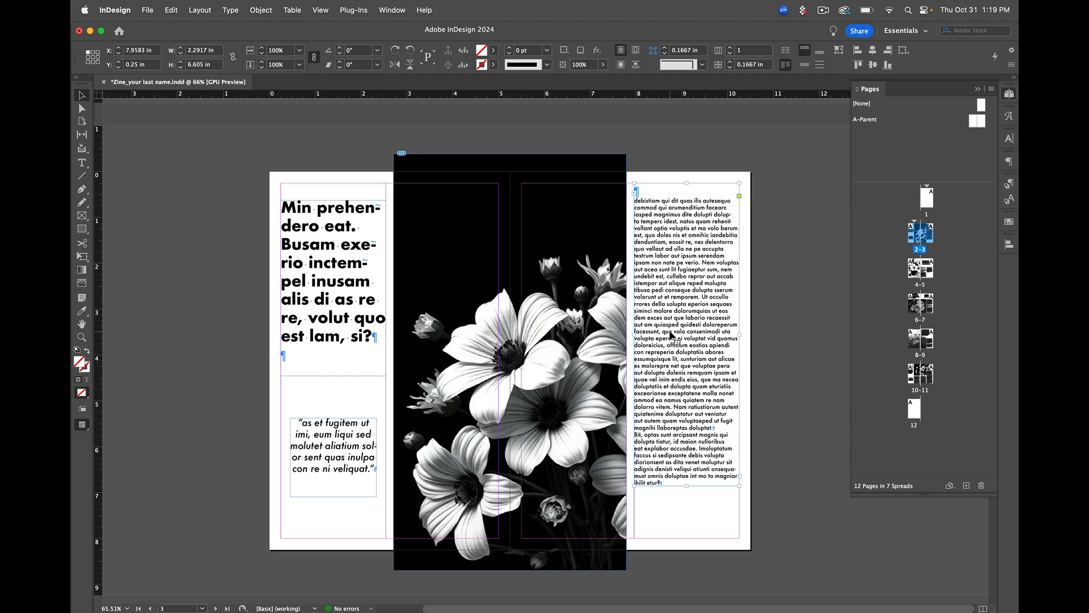
key("w")
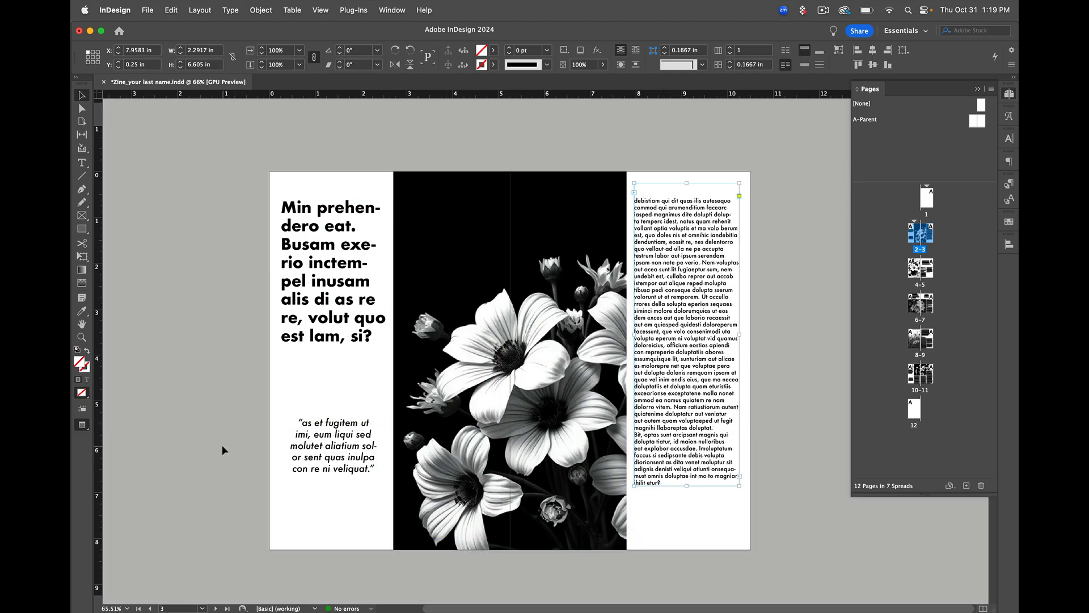
key("w")
key("w")
key("w")
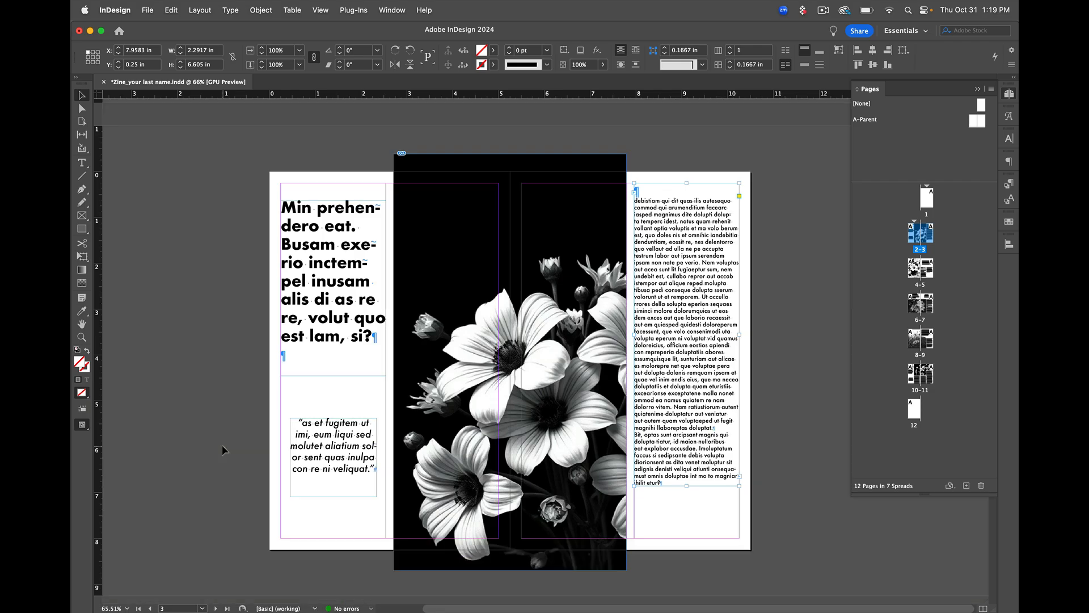
In preview mode, try narrowing the flower image frame to 2.5417 in at the spine and duplicating it onto page 3, and undo both changes
key("w")
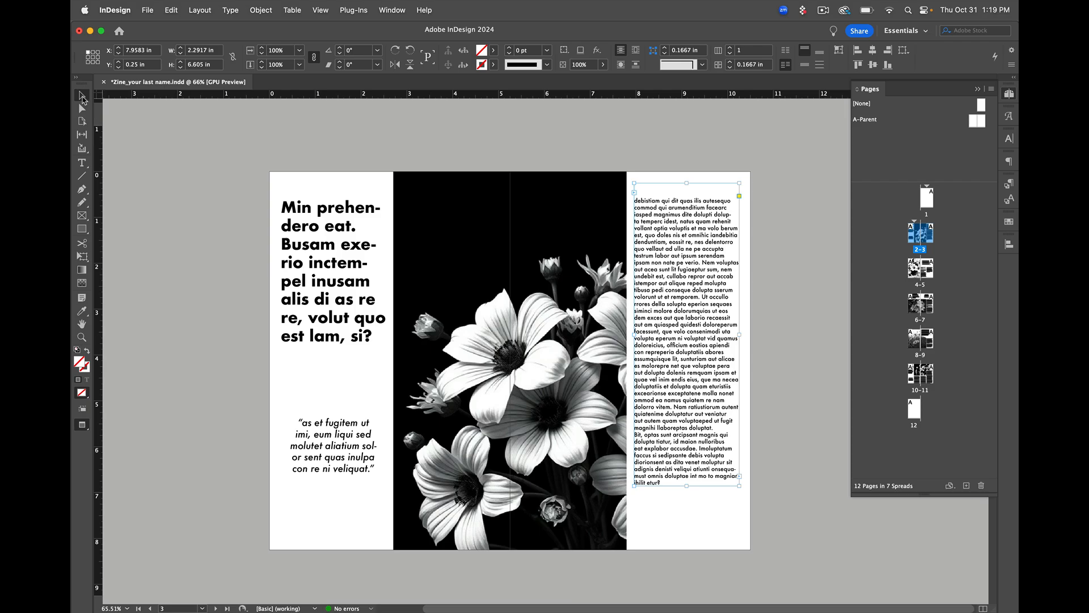
left_click(132, 142)
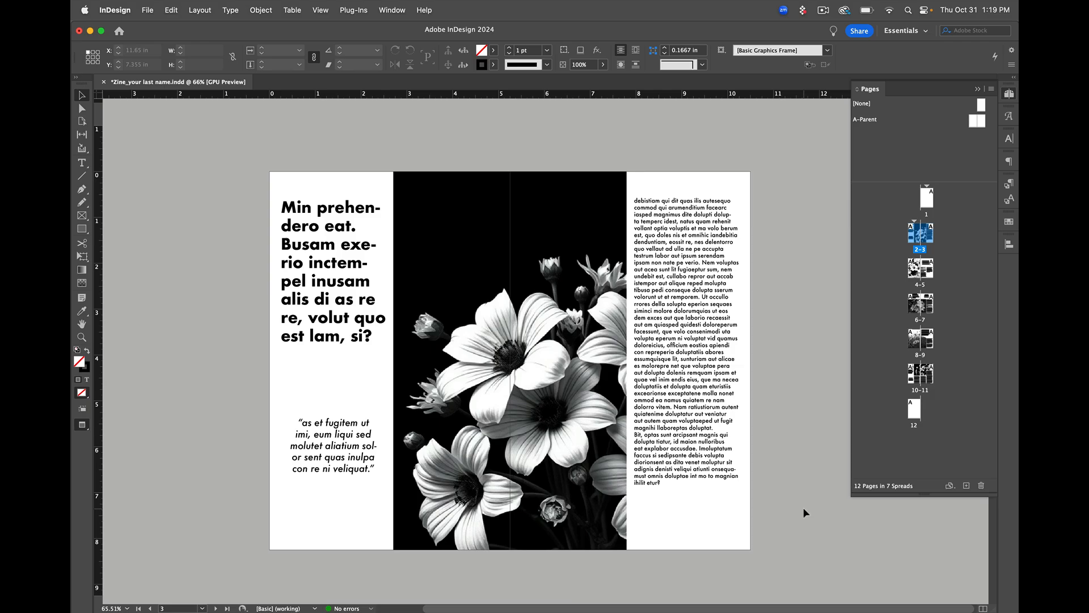
left_click(627, 373)
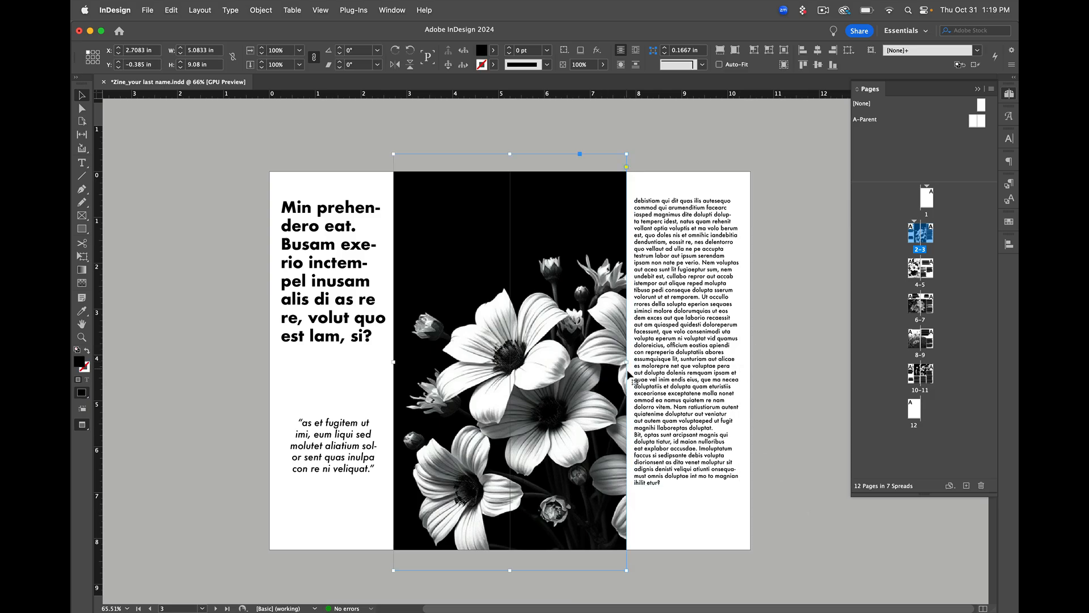
left_click_drag(626, 153, 510, 155)
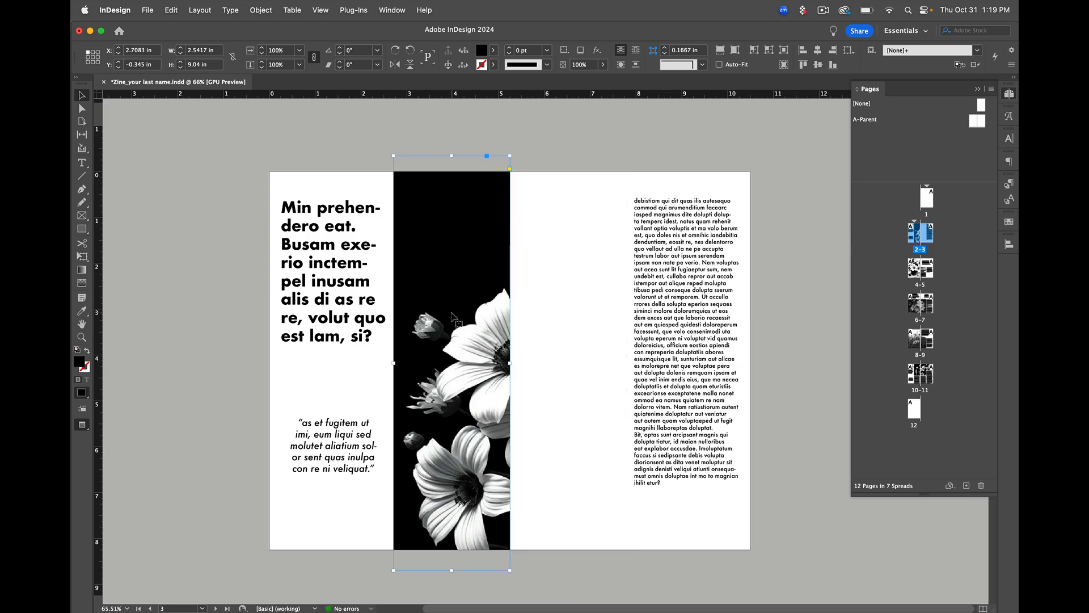
left_click_drag(452, 313, 572, 316)
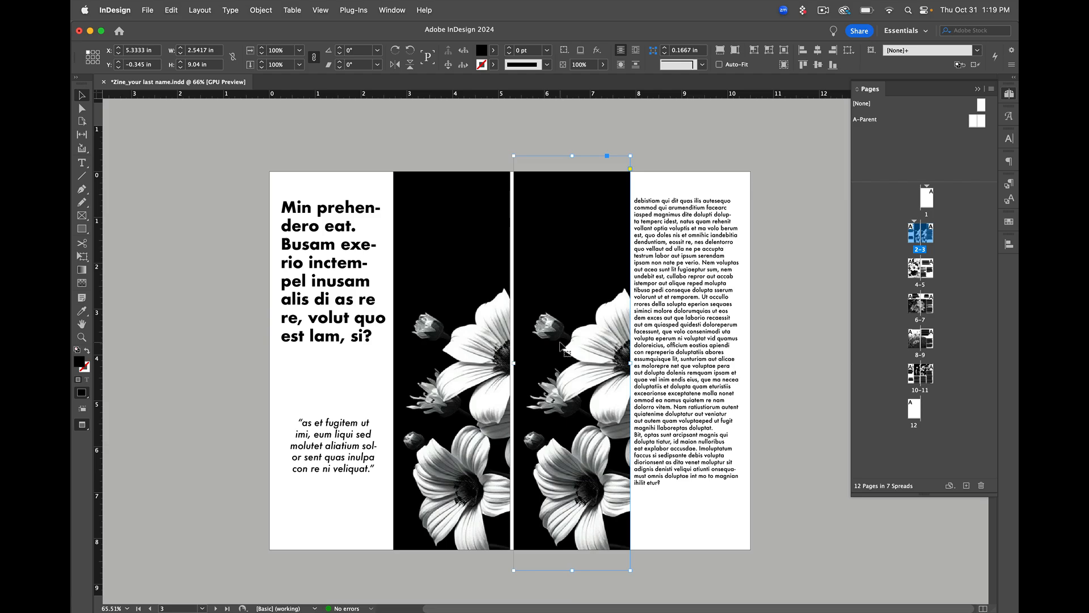
key("super+z")
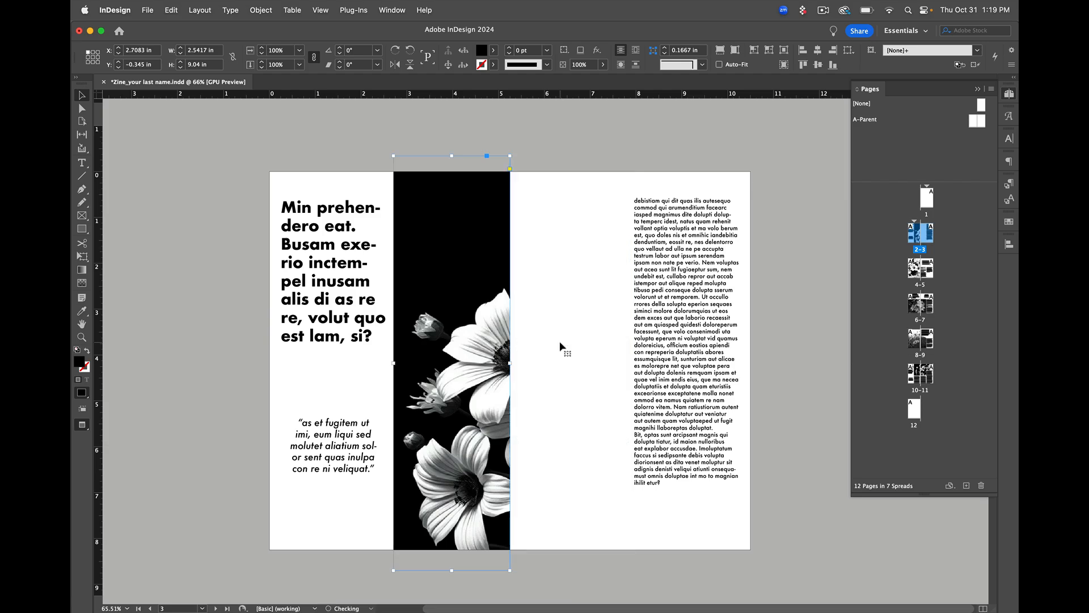
key("super+z")
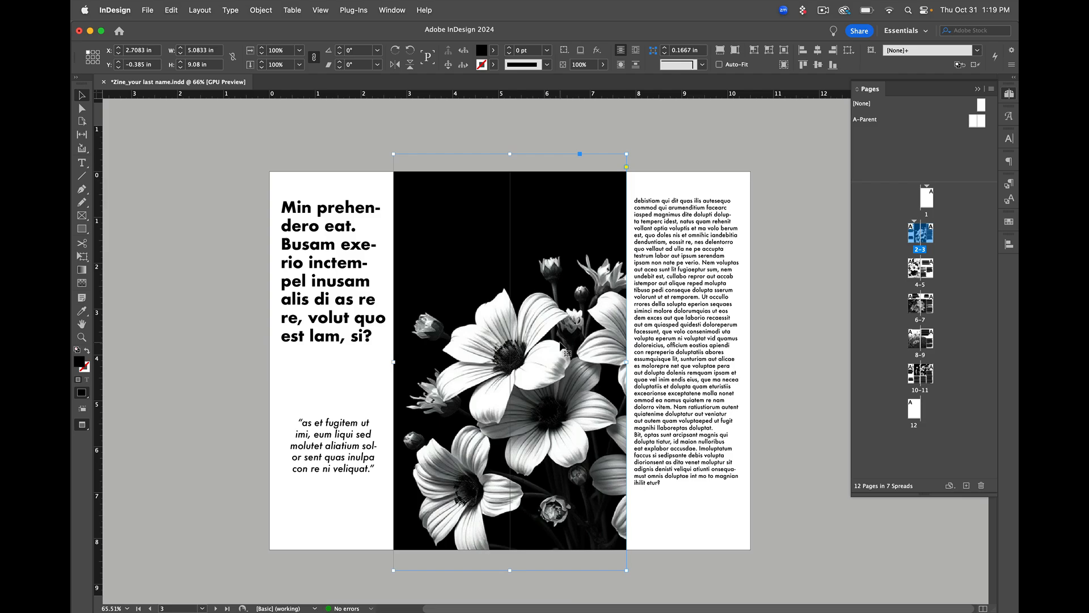
Examine the headline and body text frames on the page 4–5 spread with guides and frame edges shown
scroll(560, 343, "down", 3)
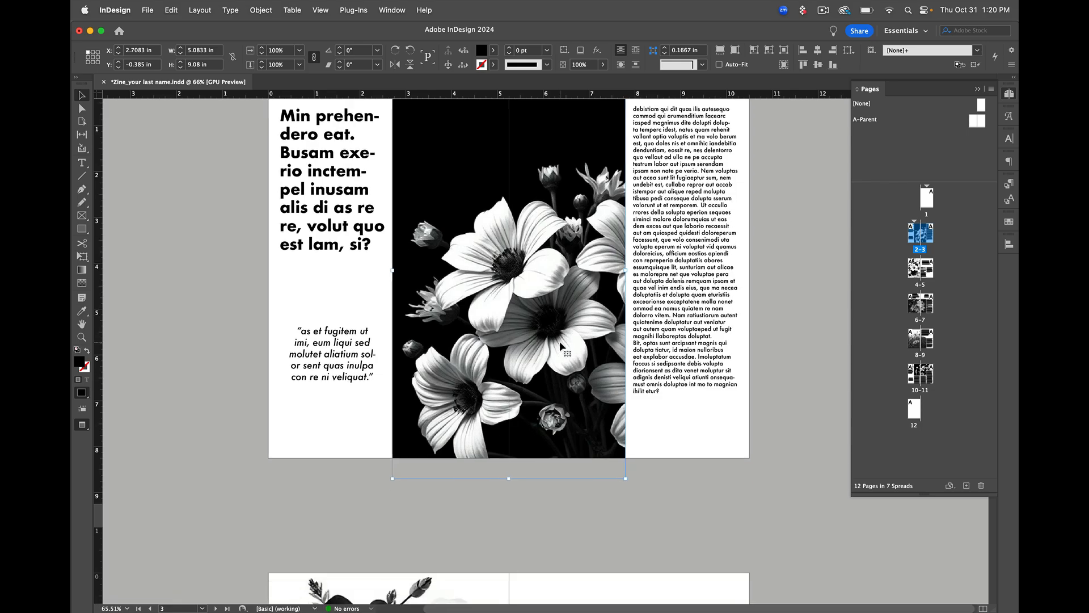
scroll(560, 341, "down", 10)
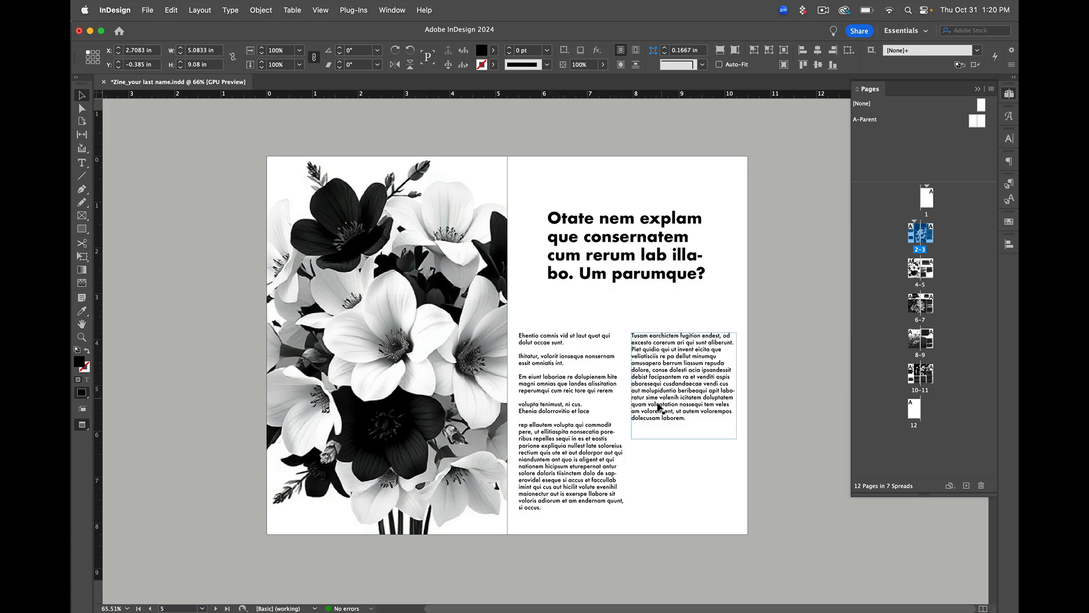
scroll(661, 414, "down", 1)
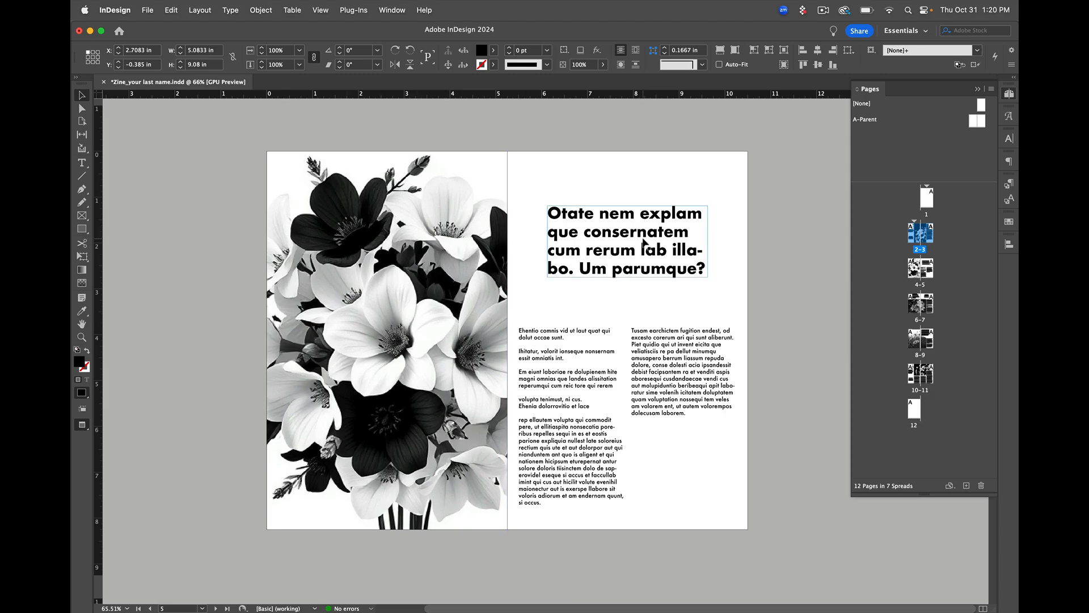
left_click(624, 245)
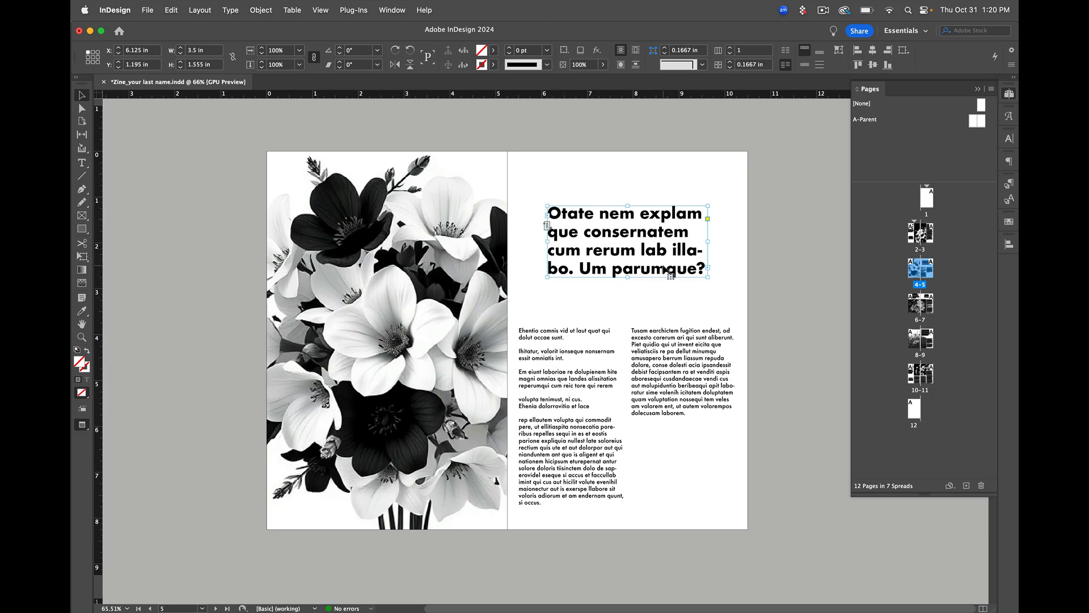
key("w")
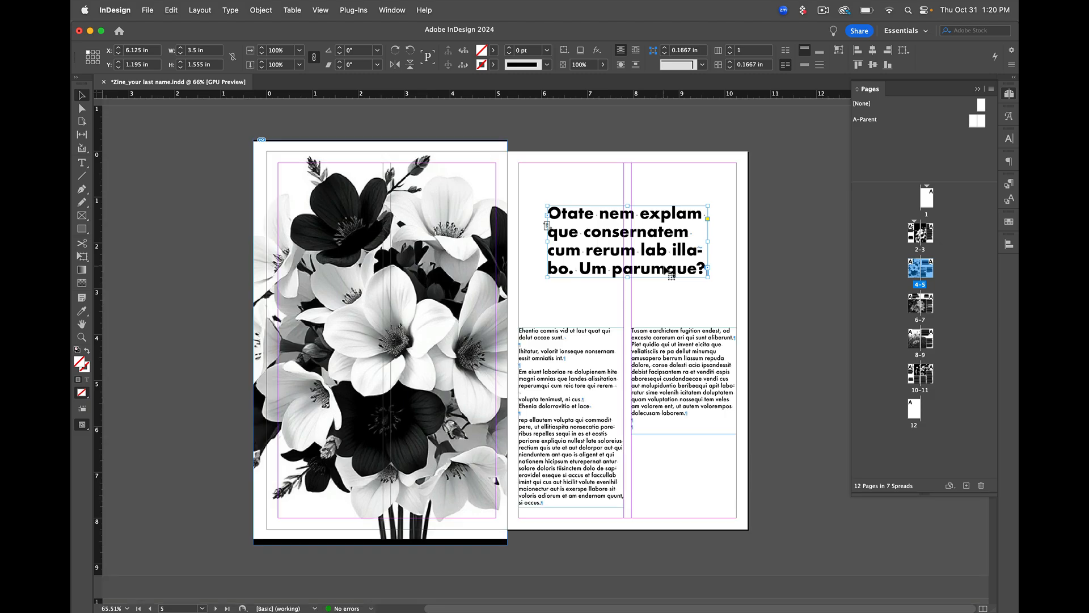
left_click(635, 285)
left_click_drag(632, 271, 630, 271)
left_click(661, 346)
left_click(659, 253)
Crop the page 4 flower image to the outer margins at X and Y 0.25 in, 7.75 in high, and extend it past the spine to 5.16 in wide
left_click(366, 217)
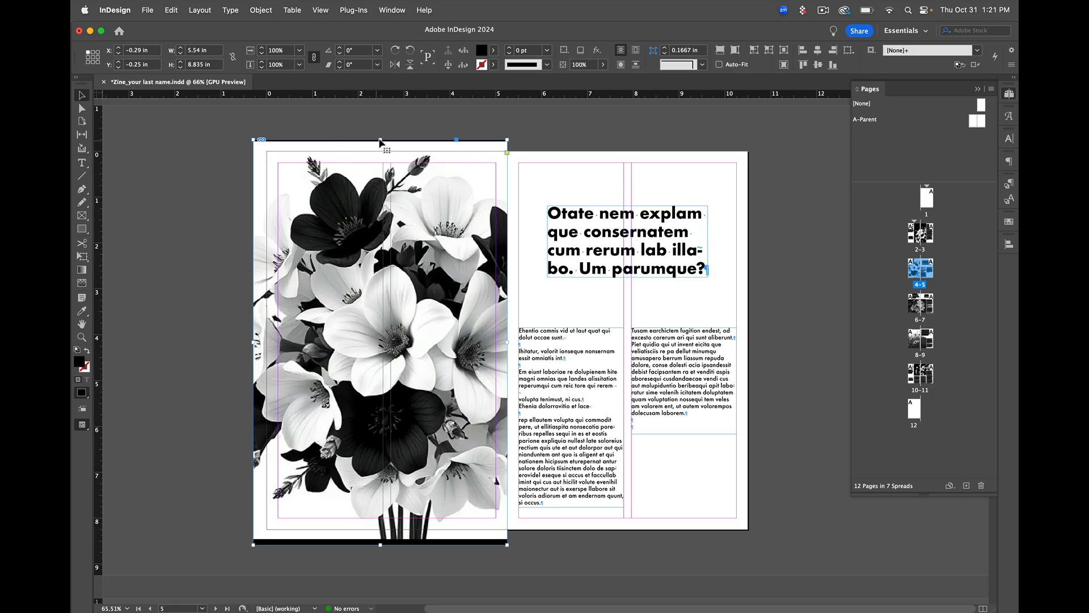
left_click_drag(380, 140, 381, 164)
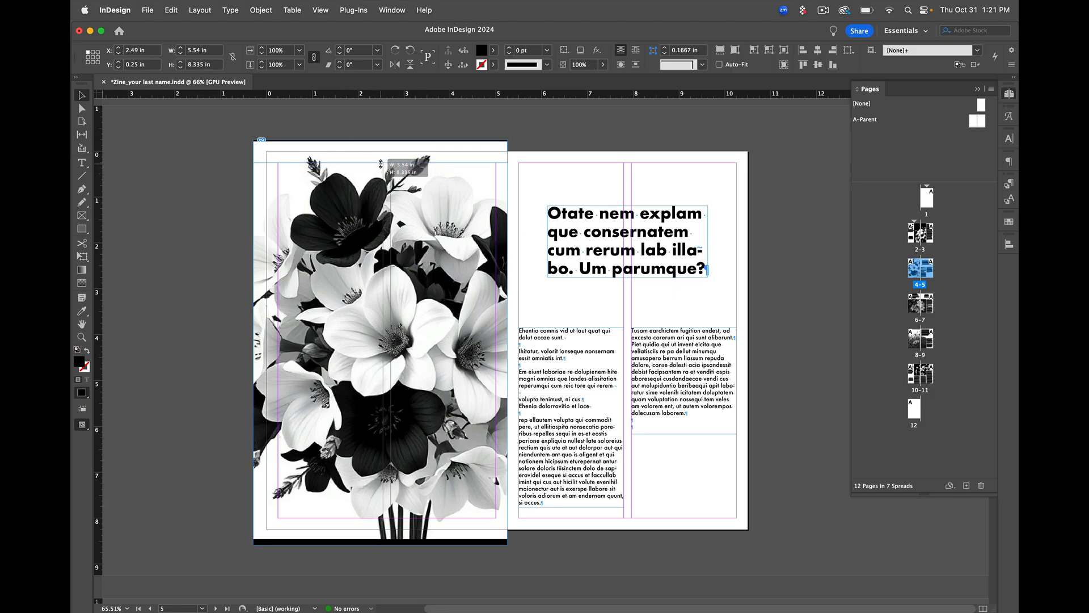
left_click_drag(253, 354, 278, 353)
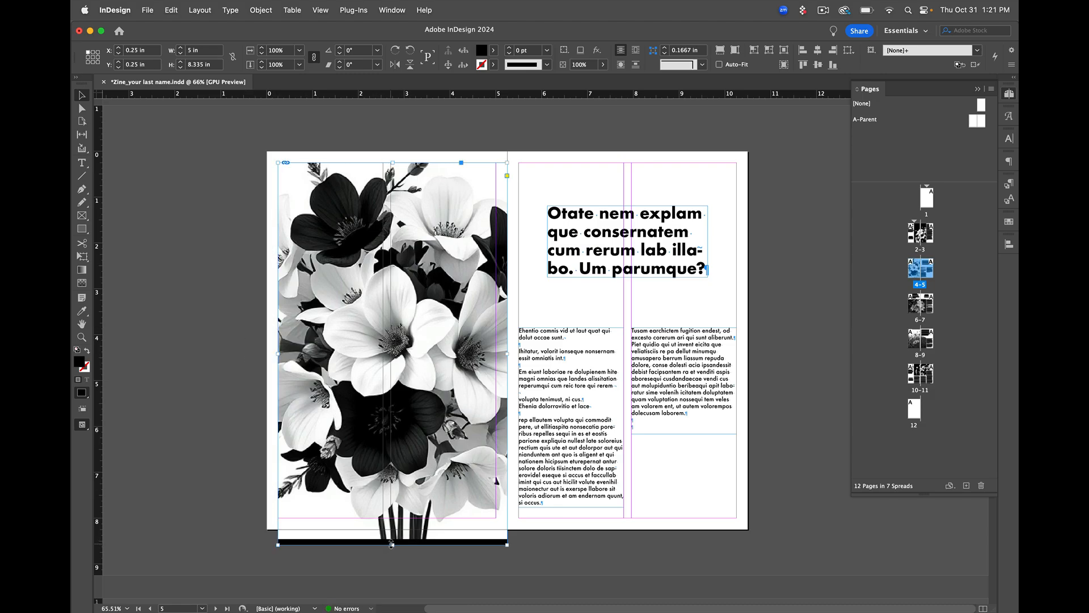
left_click_drag(391, 543, 392, 517)
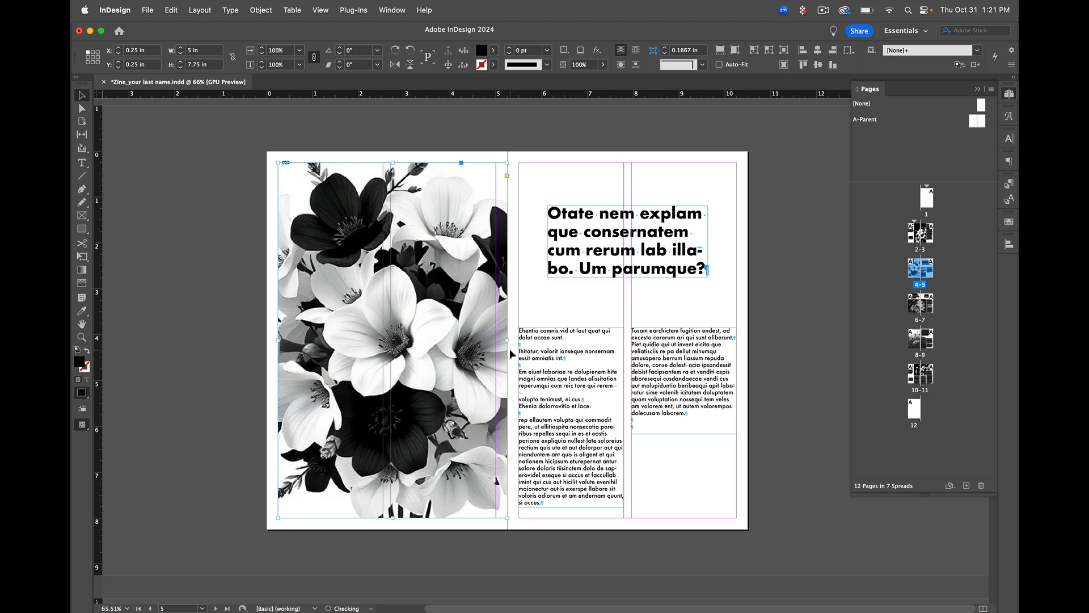
left_click_drag(507, 341, 515, 341)
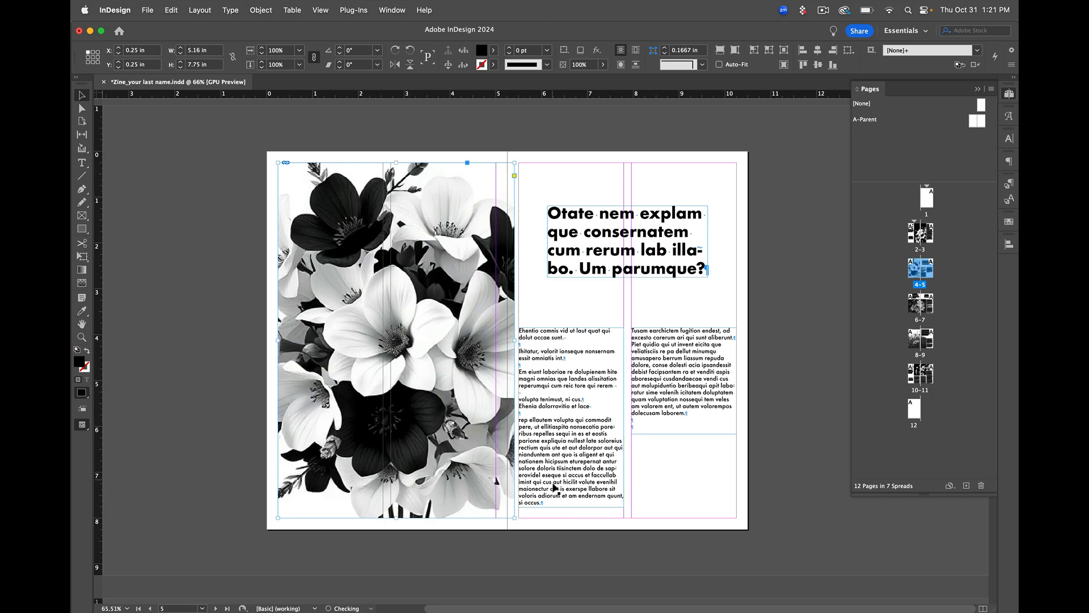
left_click(561, 523)
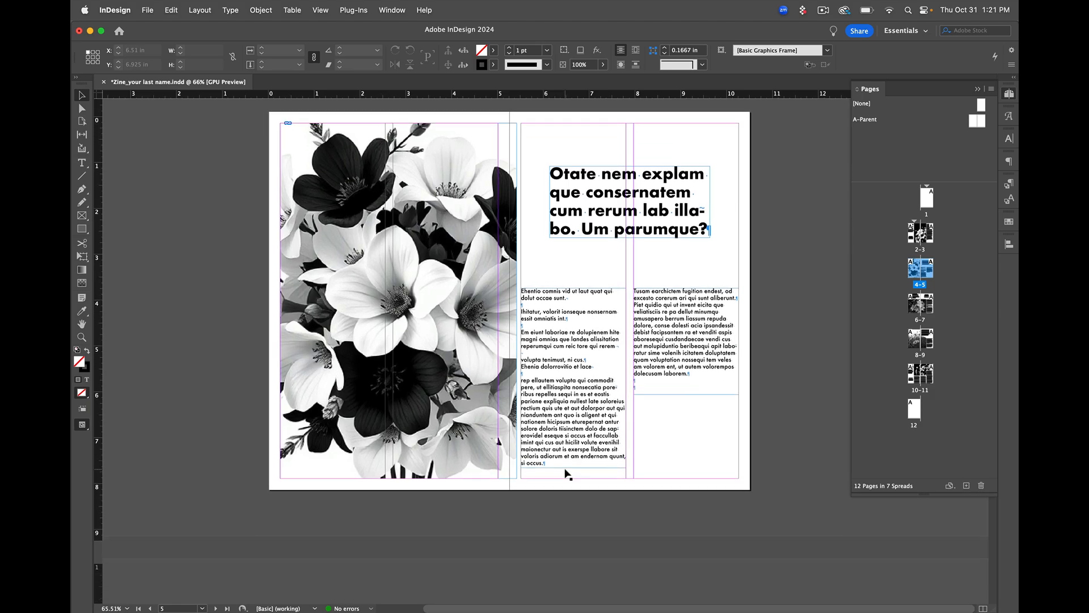
Inspect the pull-quote and headline frames on the page 6–7 spread
scroll(568, 473, "down", 10)
scroll(568, 473, "up", 3)
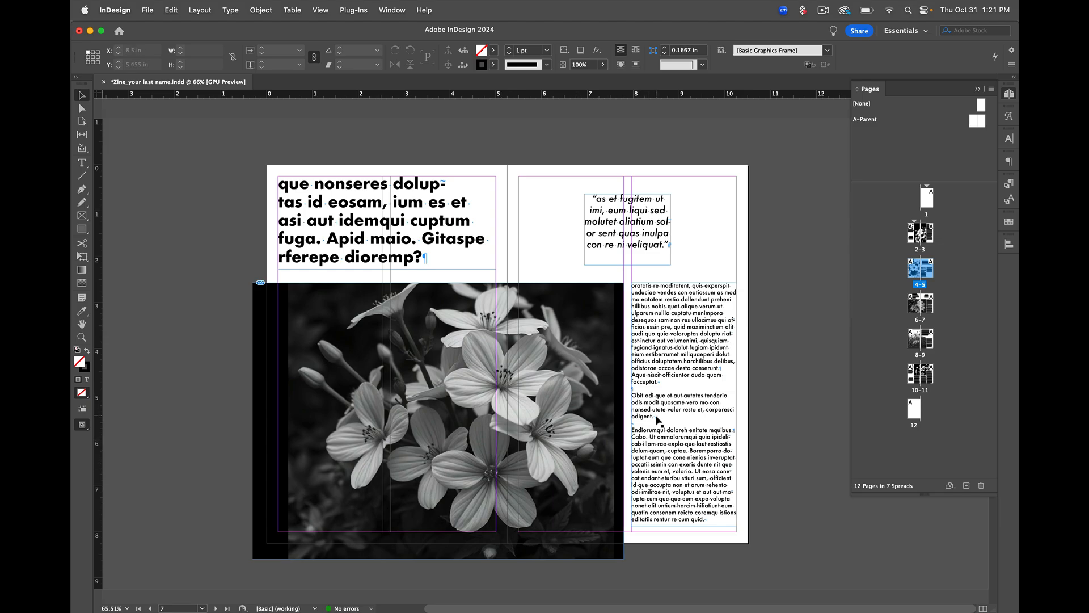
left_click(629, 233)
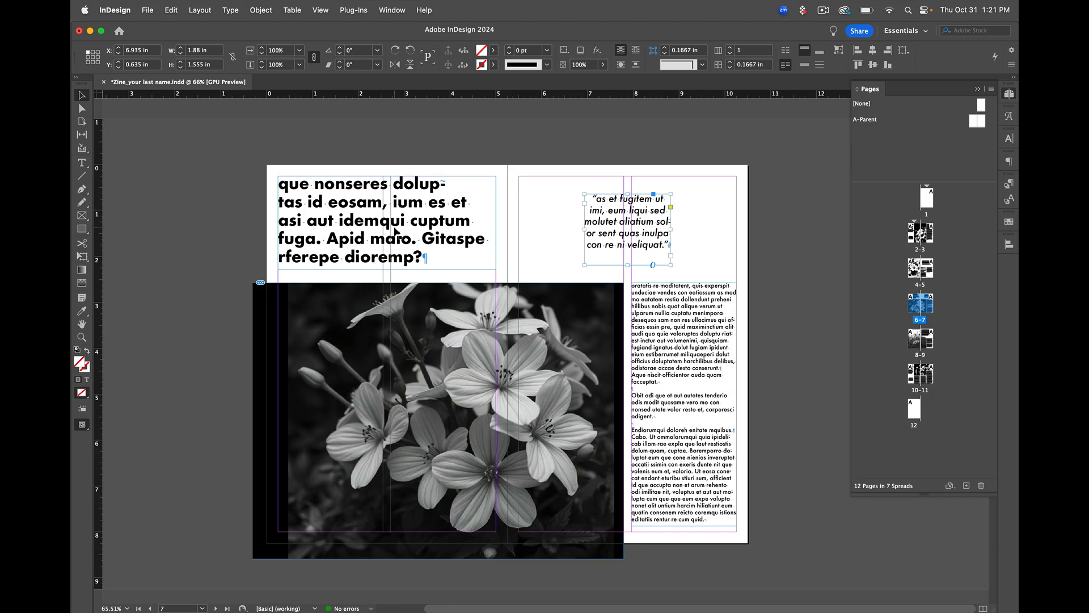
left_click(395, 233)
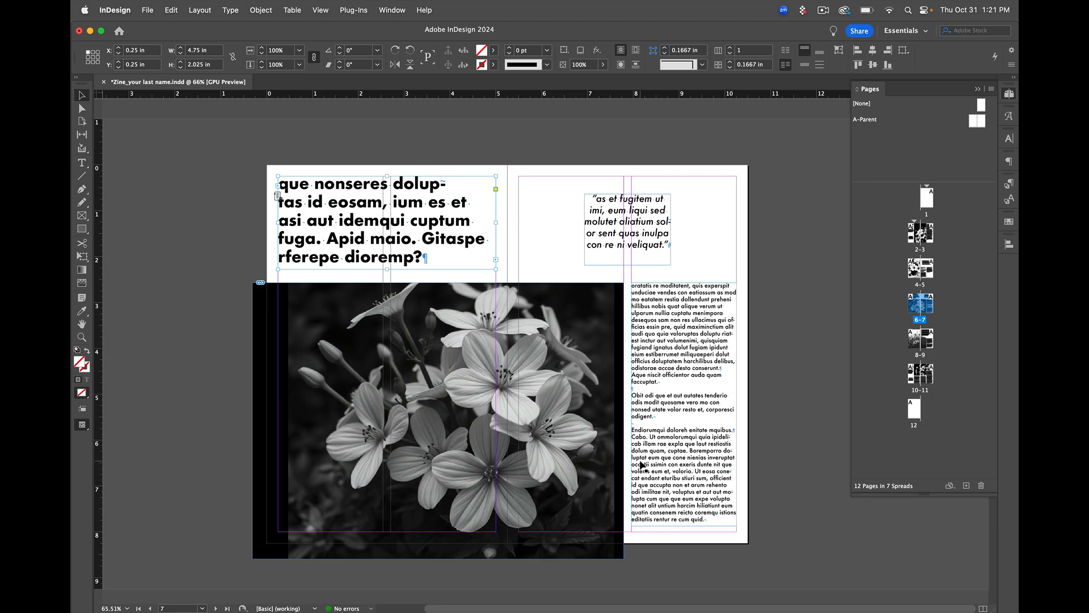
scroll(642, 466, "down", 1)
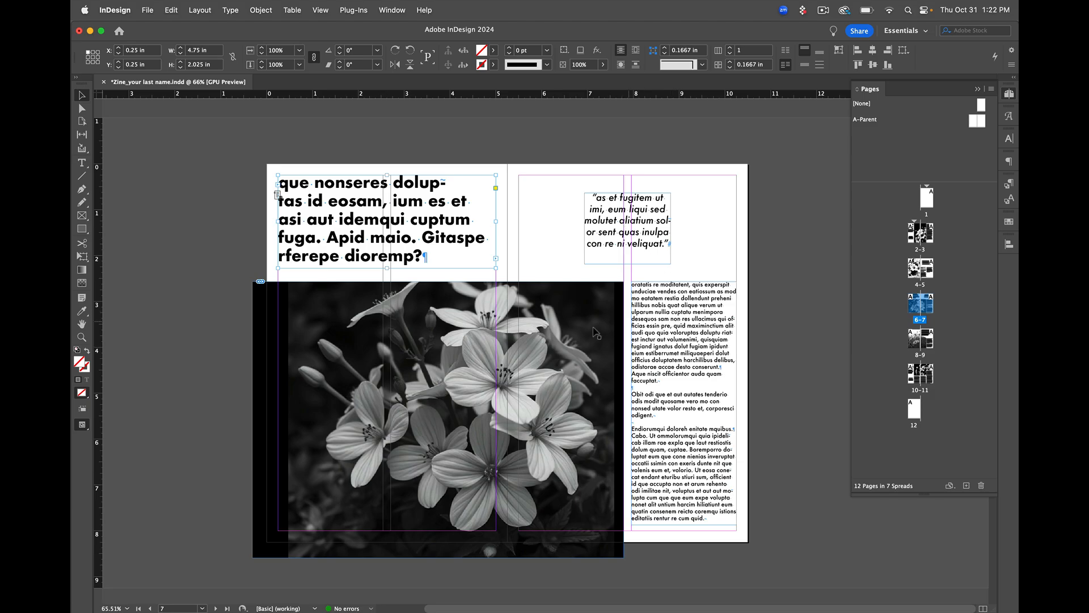
Reshape the slanted edge of the daisy image frame on pages 8–9 with Direct Selection, moving its anchor points to give a shallower slope
scroll(533, 356, "down", 5)
scroll(533, 356, "down", 6)
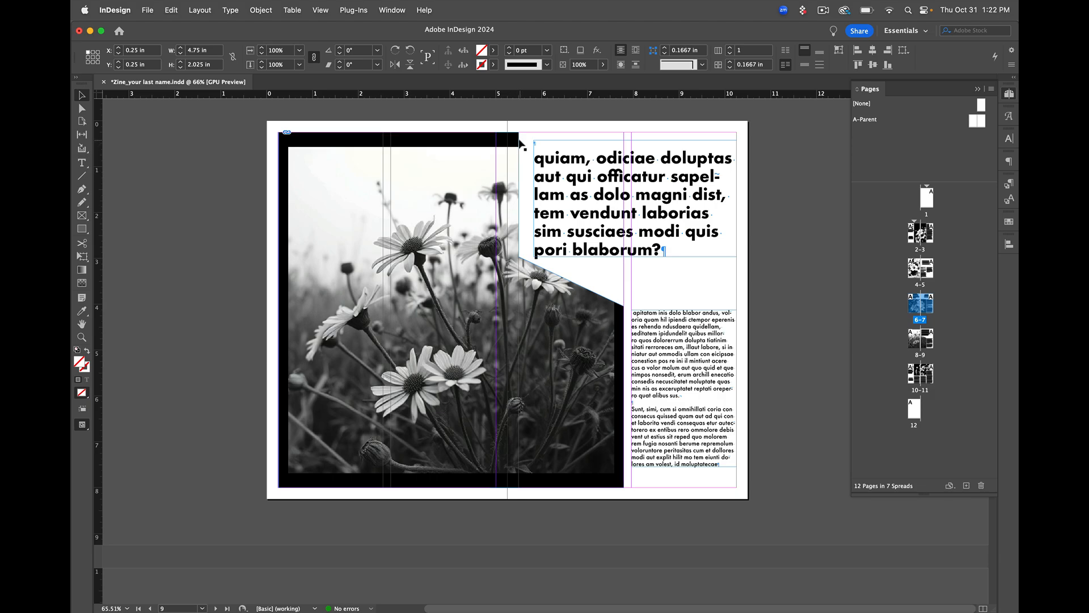
left_click(82, 191)
right_click(83, 193)
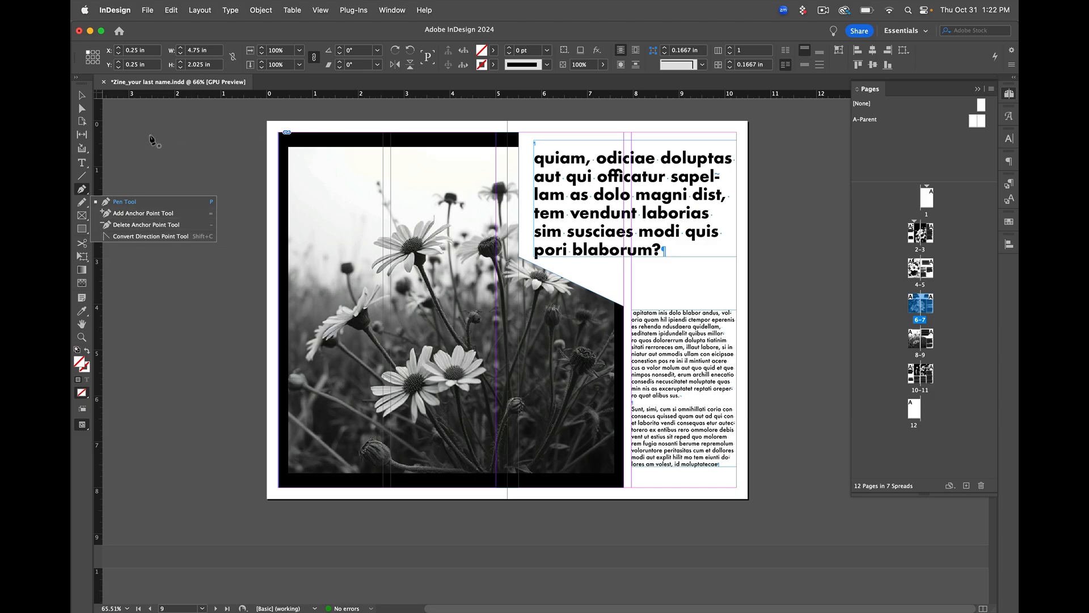
left_click(83, 109)
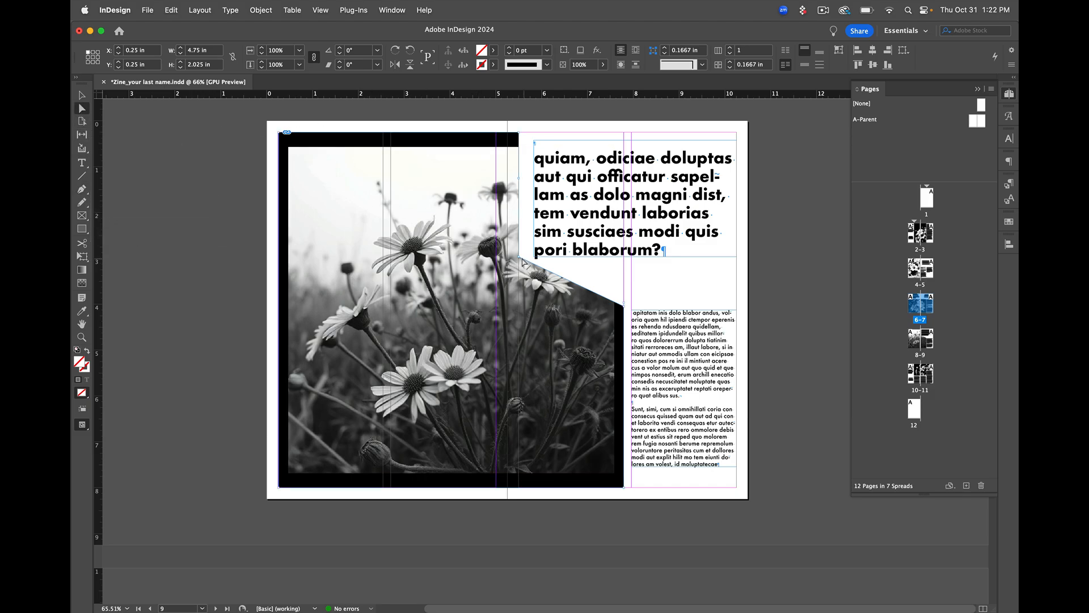
left_click_drag(522, 261, 519, 273)
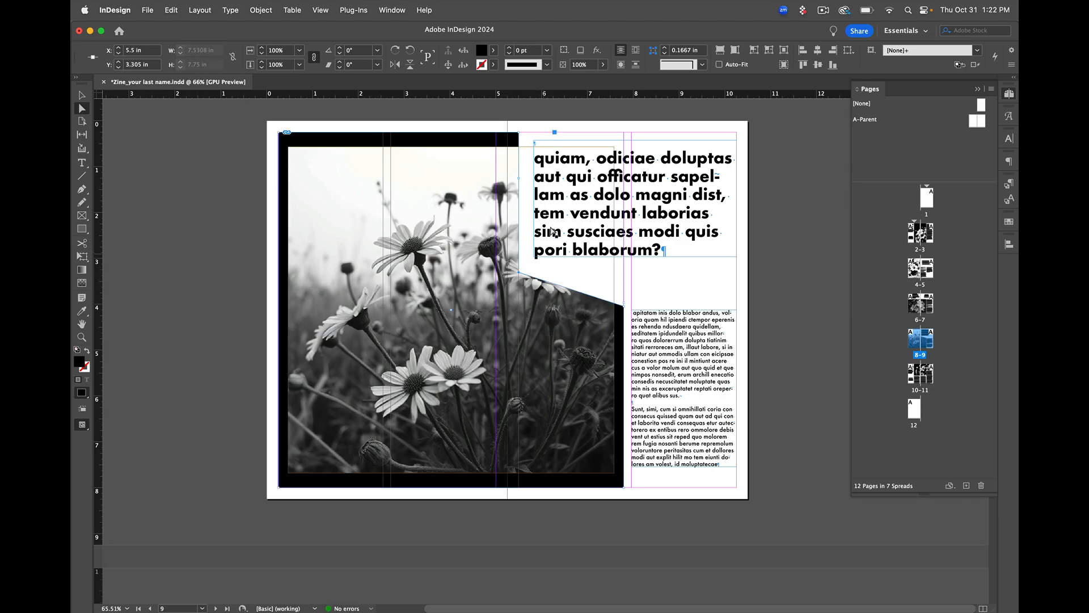
mouse_move(624, 305)
left_mouse_down()
mouse_move(626, 295)
mouse_move(626, 305)
left_mouse_up()
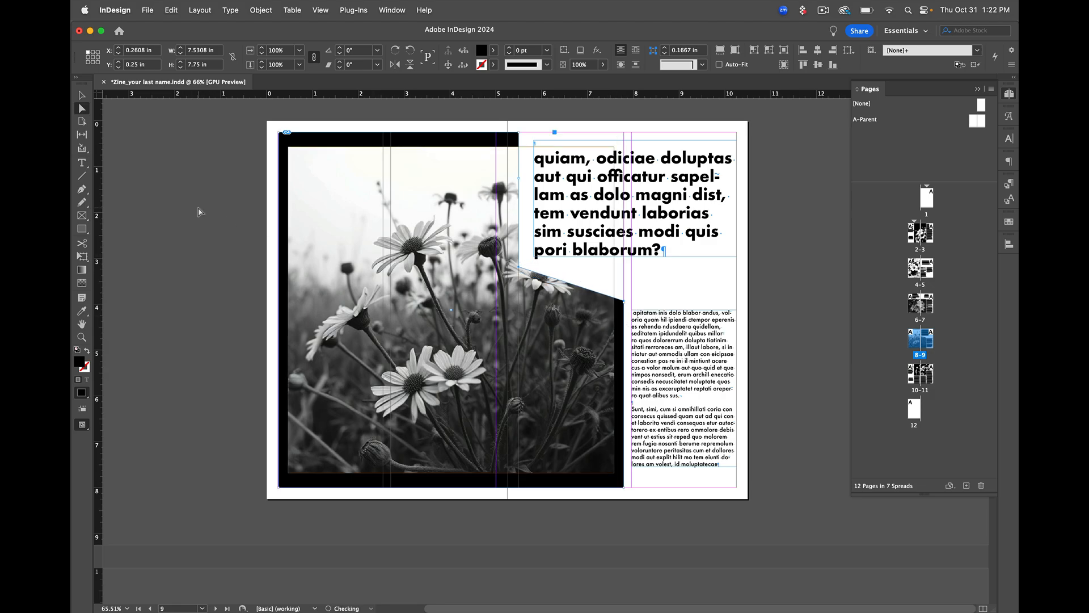
left_click(82, 95)
left_click(179, 174)
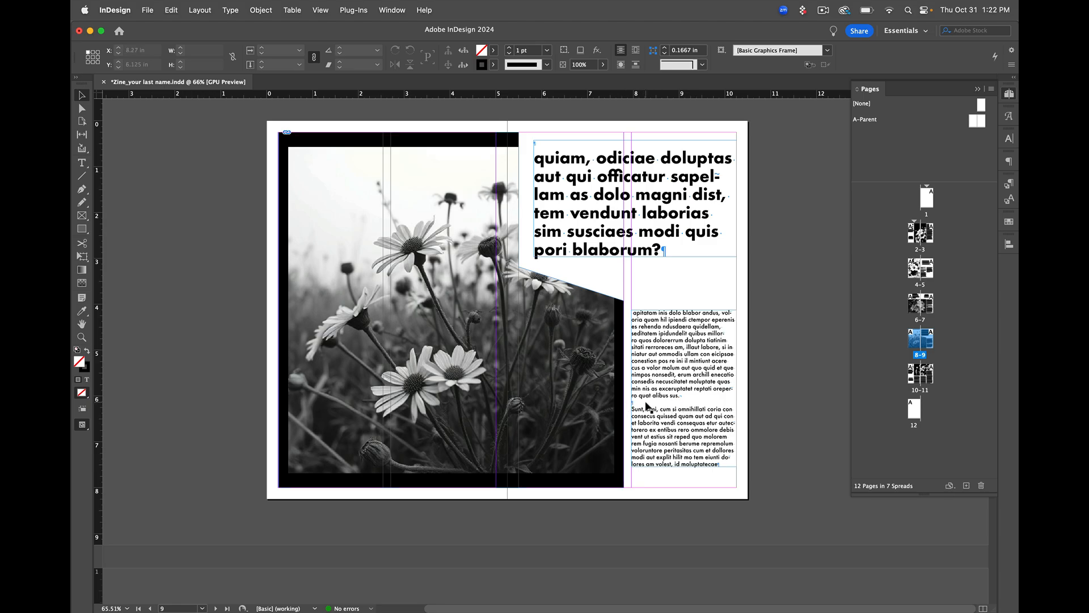
Delete the stray space at the start of the page 9 body text, before "Opitatam"
left_click(634, 312)
double_click(635, 312)
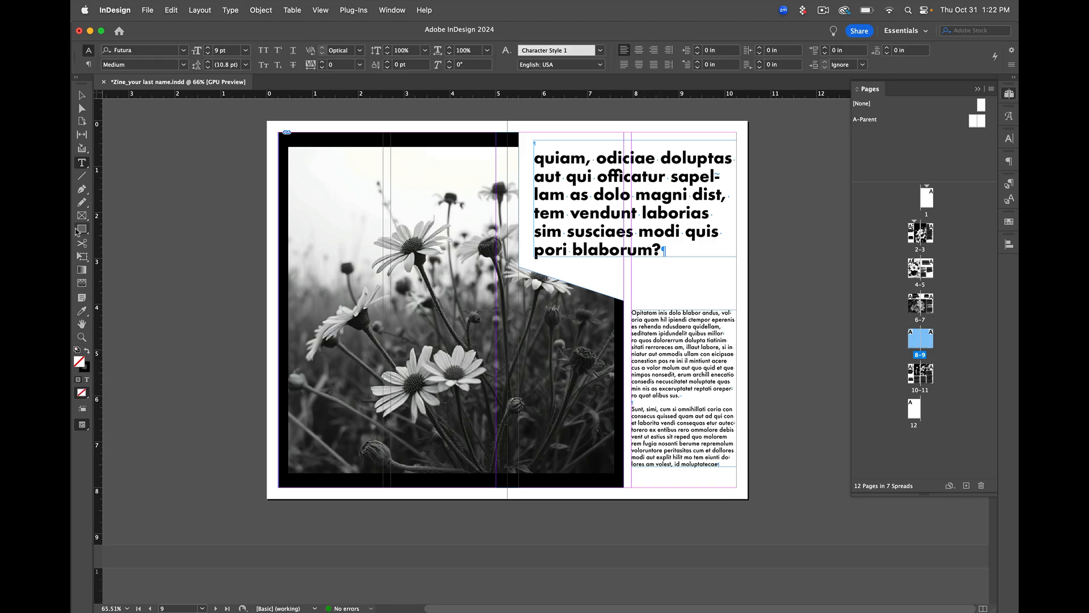
left_click(82, 97)
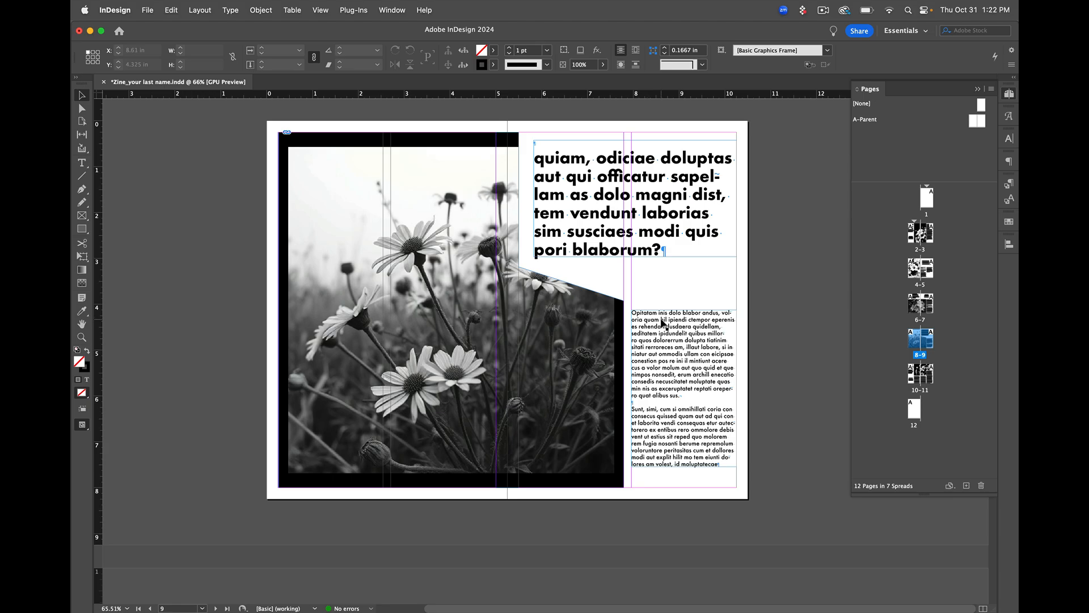
Indent the body paragraphs starting "Seculpa simodi" and "Tatquiam niendel" on page 10 with a tab each
scroll(659, 354, "down", 3)
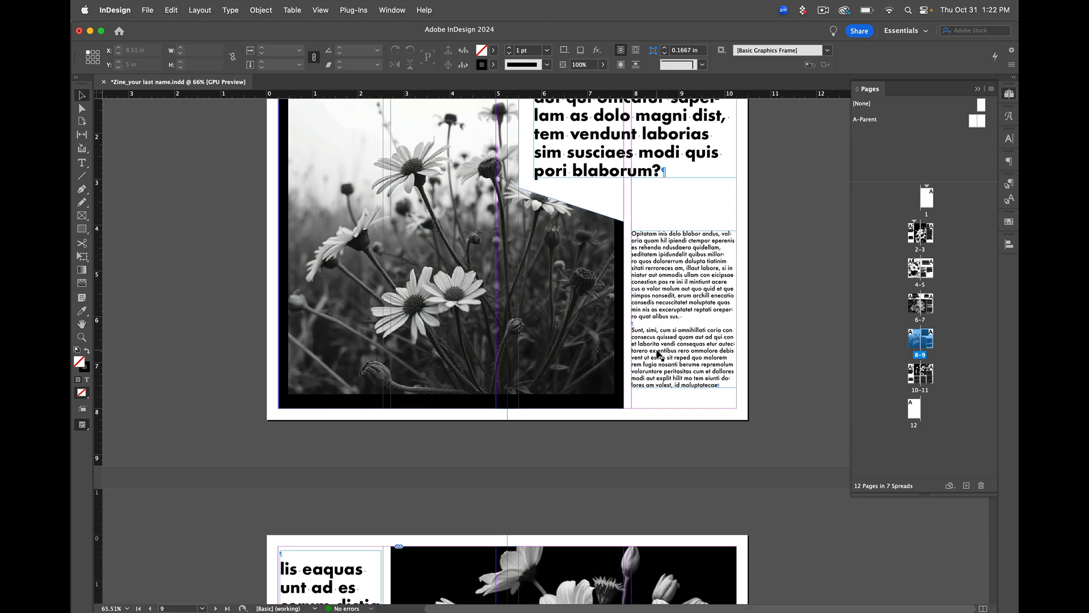
scroll(658, 354, "down", 15)
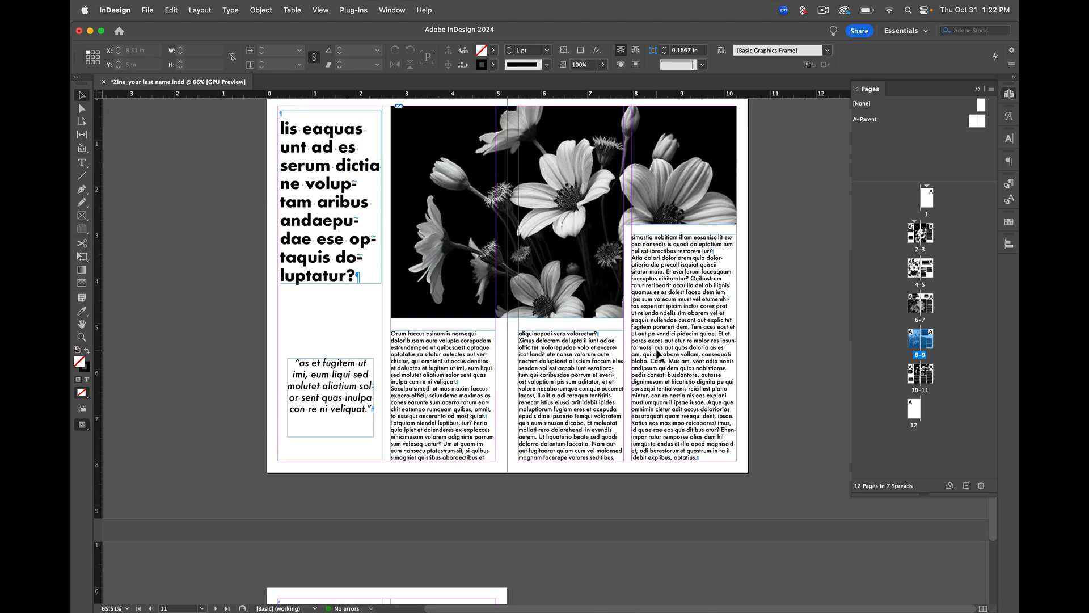
double_click(397, 389)
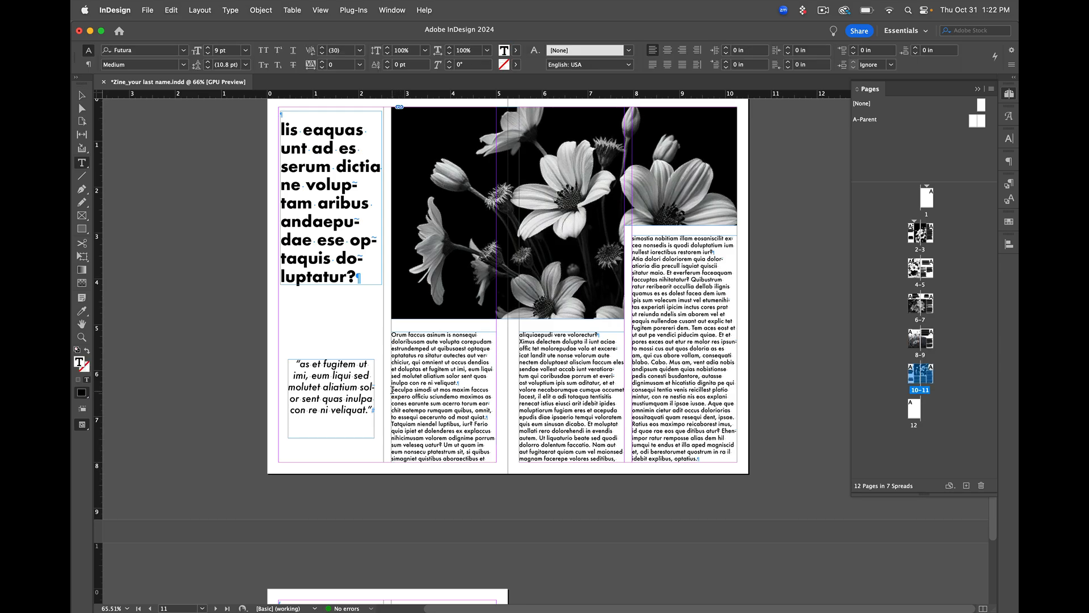
left_click(392, 389)
key("Tab")
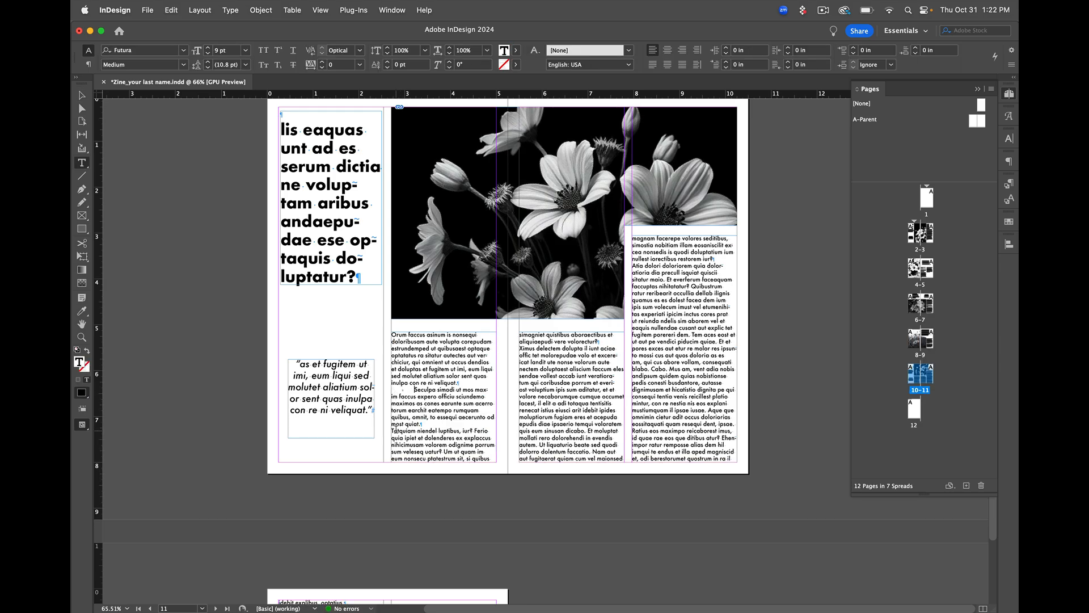
left_click(392, 431)
key("Tab")
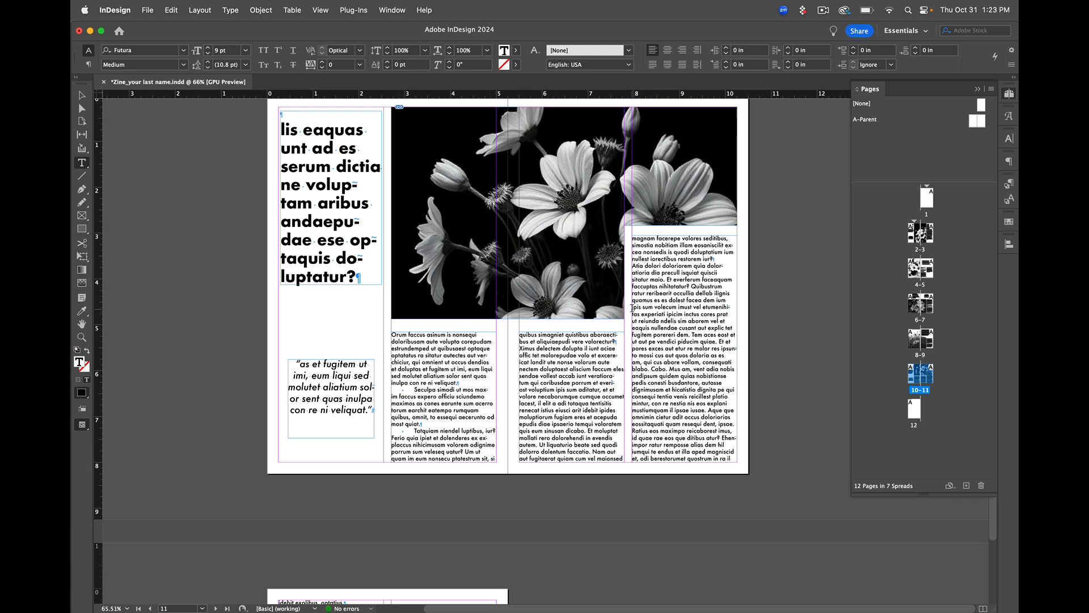
Start a new line at "ipis sum volecum" in the page 11 body text and indent it with a tab
left_click(632, 308)
key("Tab")
key("shift+Return")
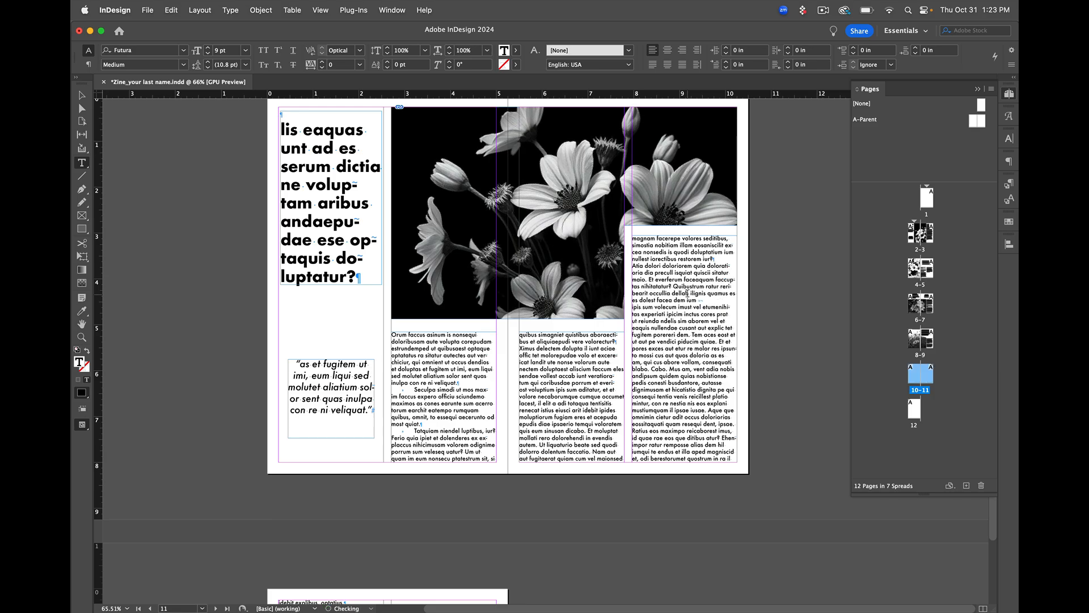
key("Tab")
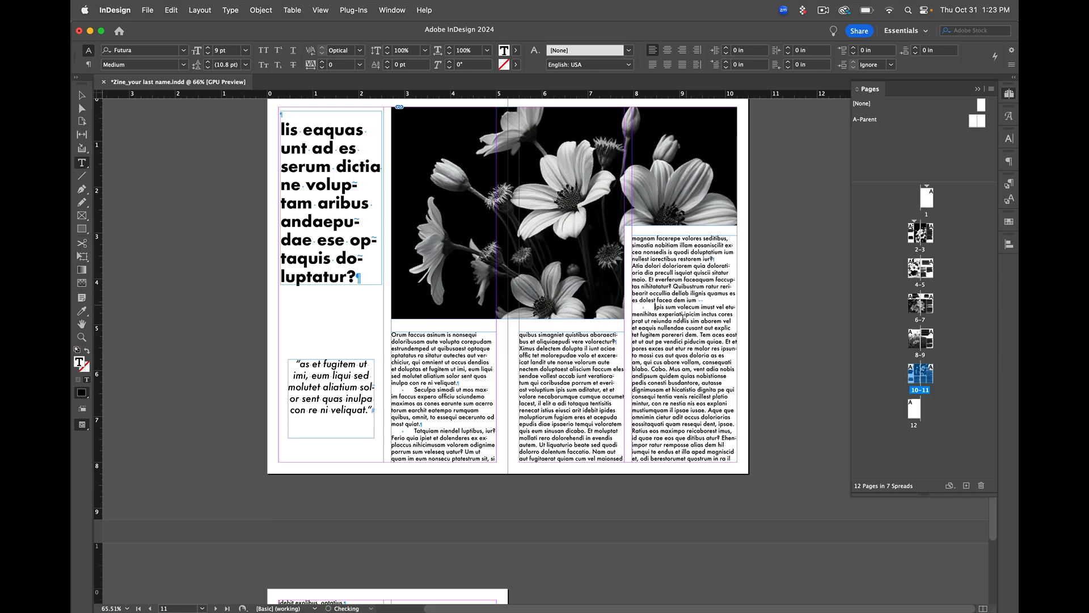
Break the page 11 body text before "blabo. Cabo." and indent the new paragraph with a tab
key("Tab")
key("Tab")
key("Return")
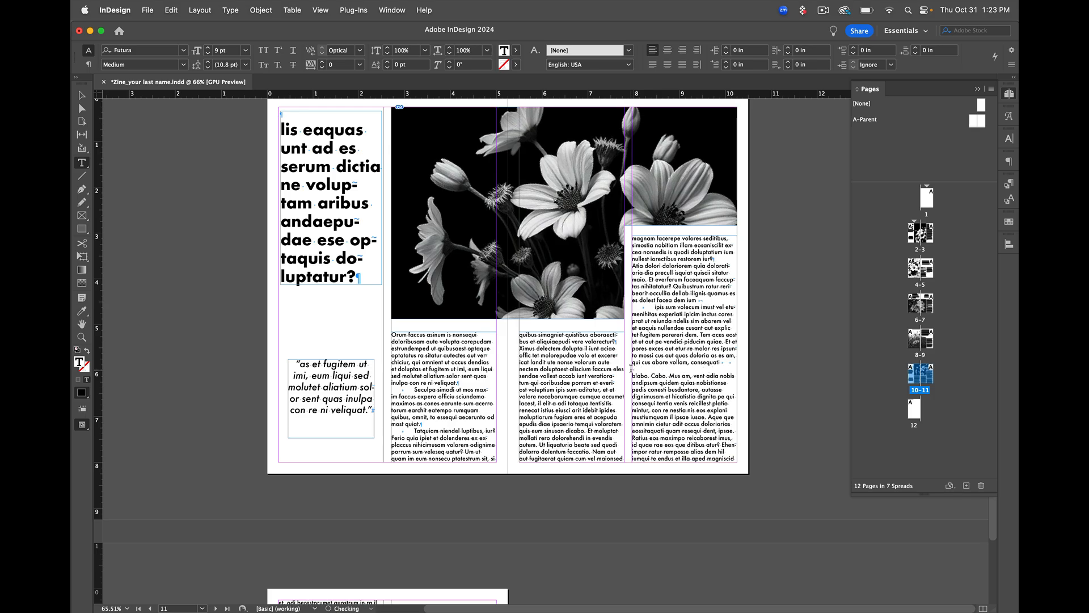
key("Tab")
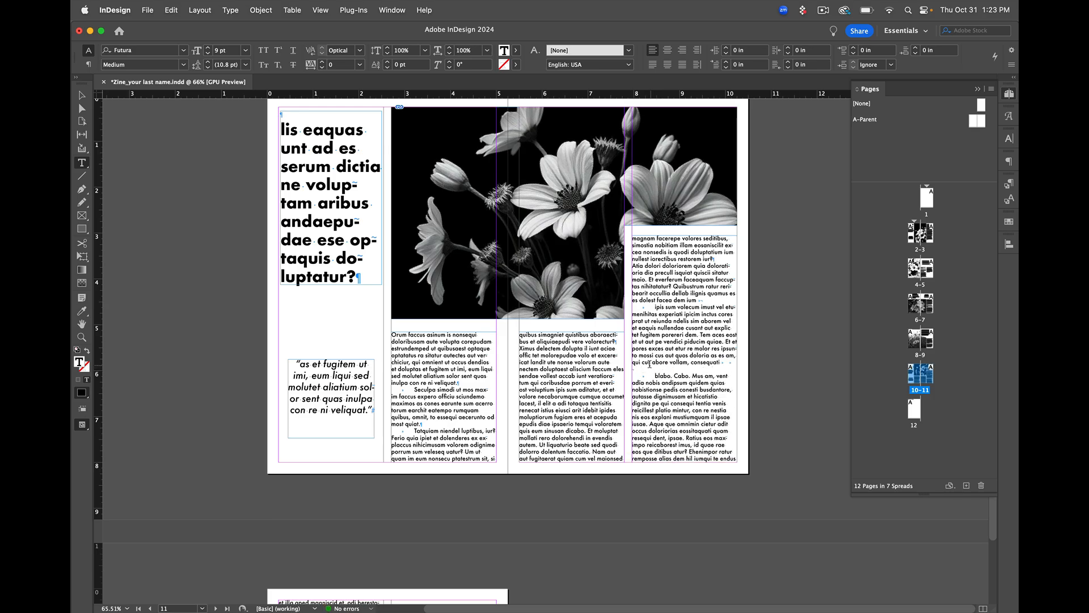
Remove the blank line above "blabo. Cabo." on page 11, keeping a single line break and a tab indent
double_click(641, 371)
key("BackSpace")
key("BackSpace")
key("BackSpace")
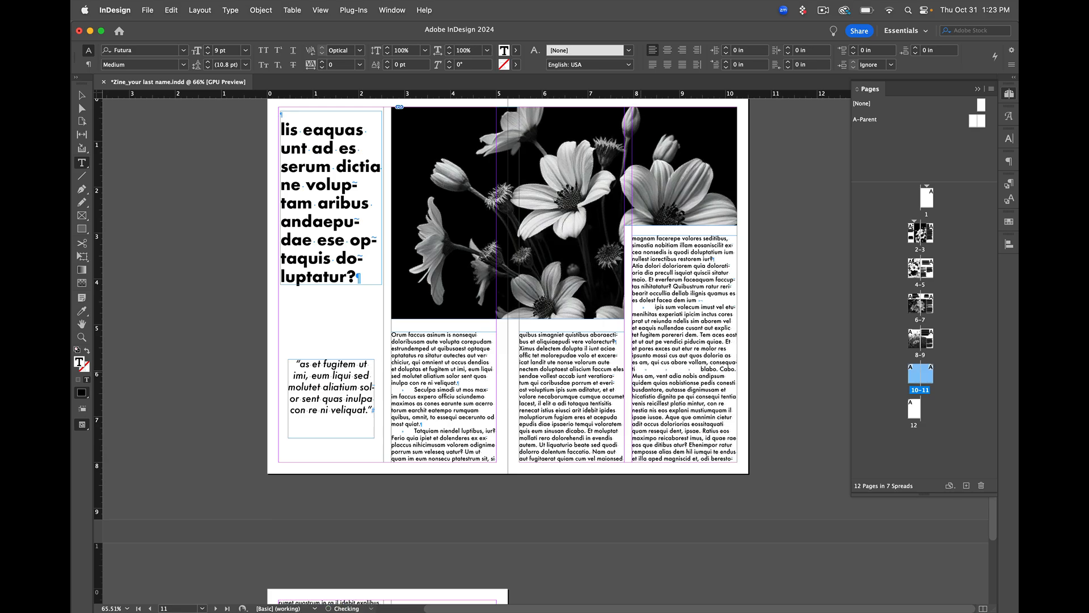
key("Return")
key("Return")
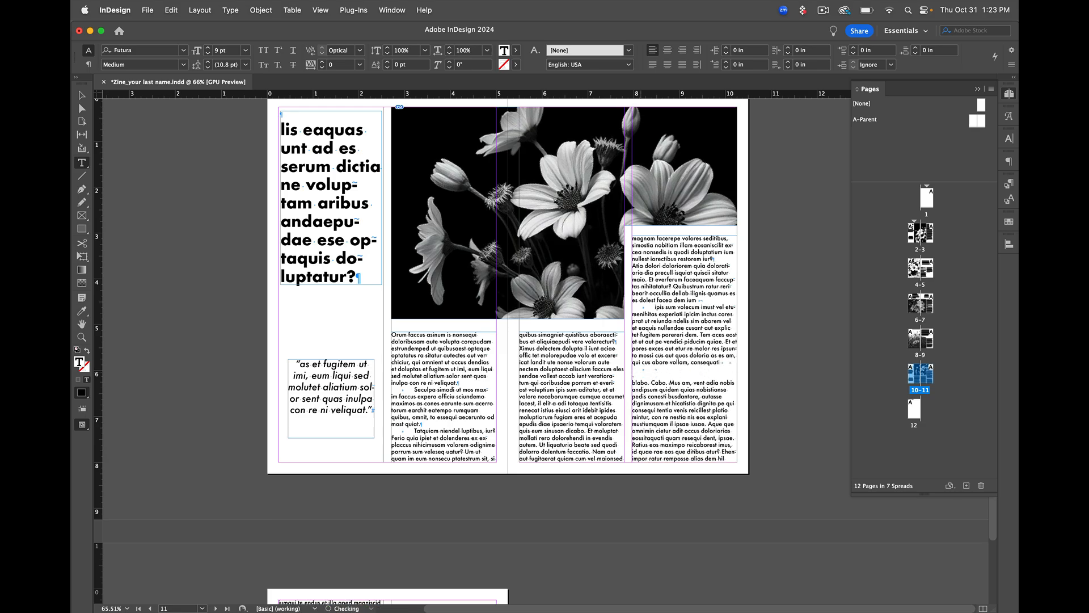
key("BackSpace")
key("BackSpace")
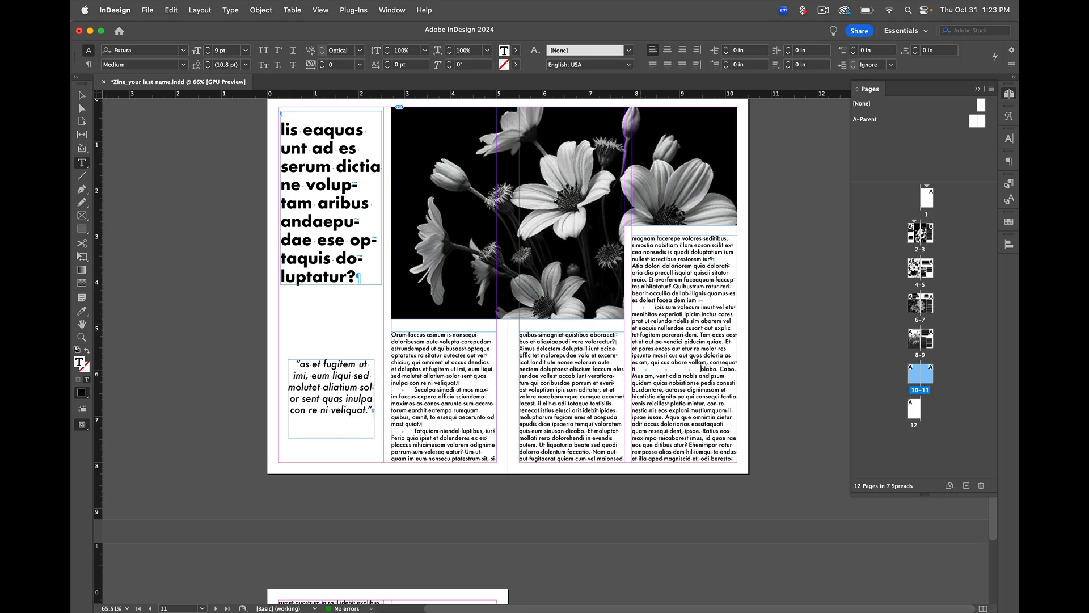
key("Return")
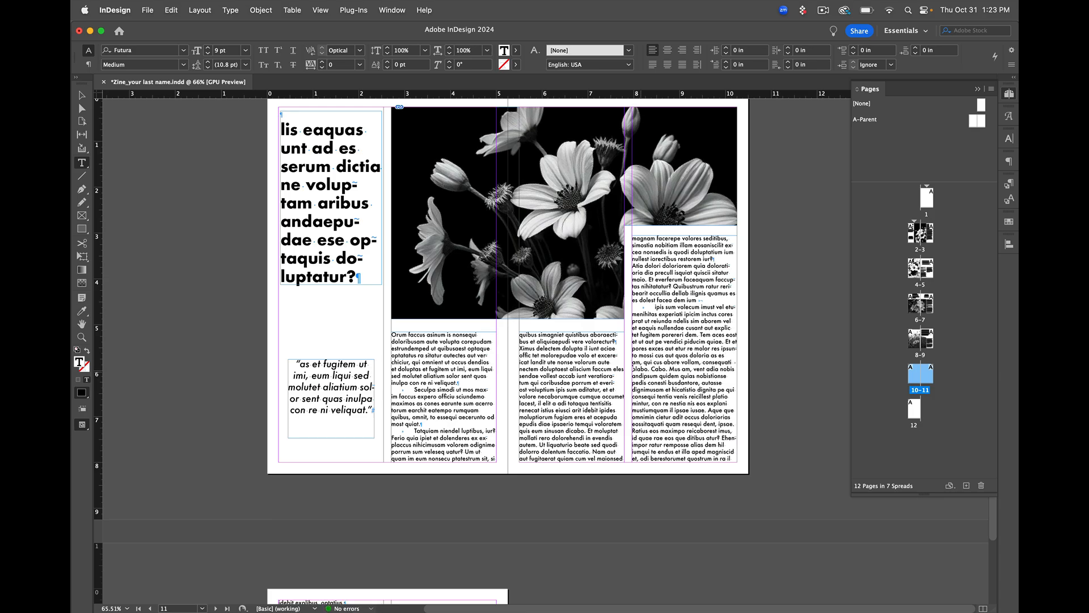
key("Tab")
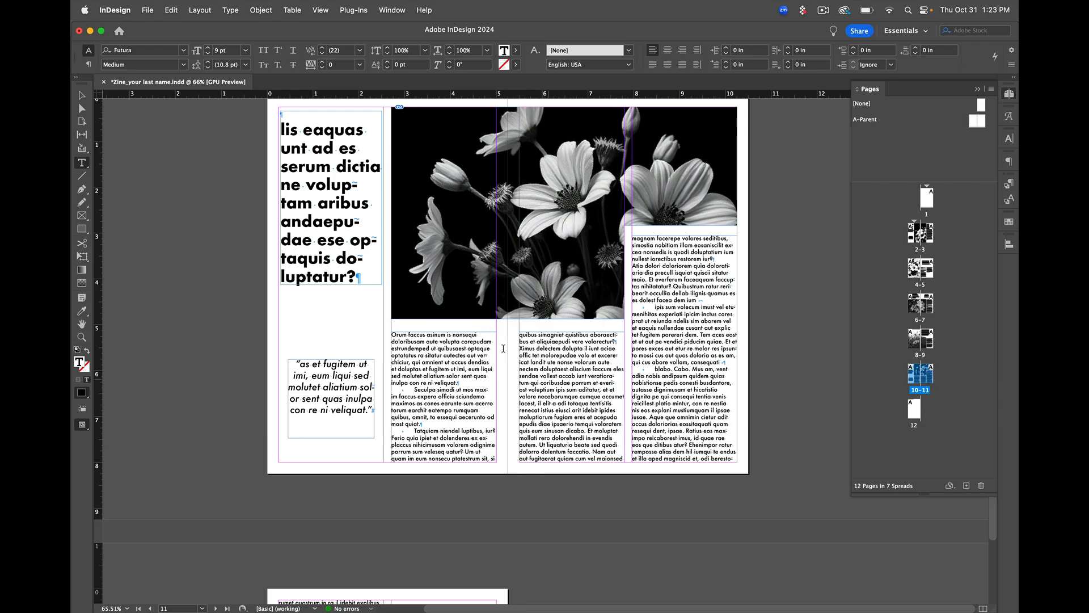
In Preview mode, replace the tab indents before "Tatquiam niendel" and "Seculpa simodi" on page 10 with blank lines between the paragraphs
left_click(82, 94)
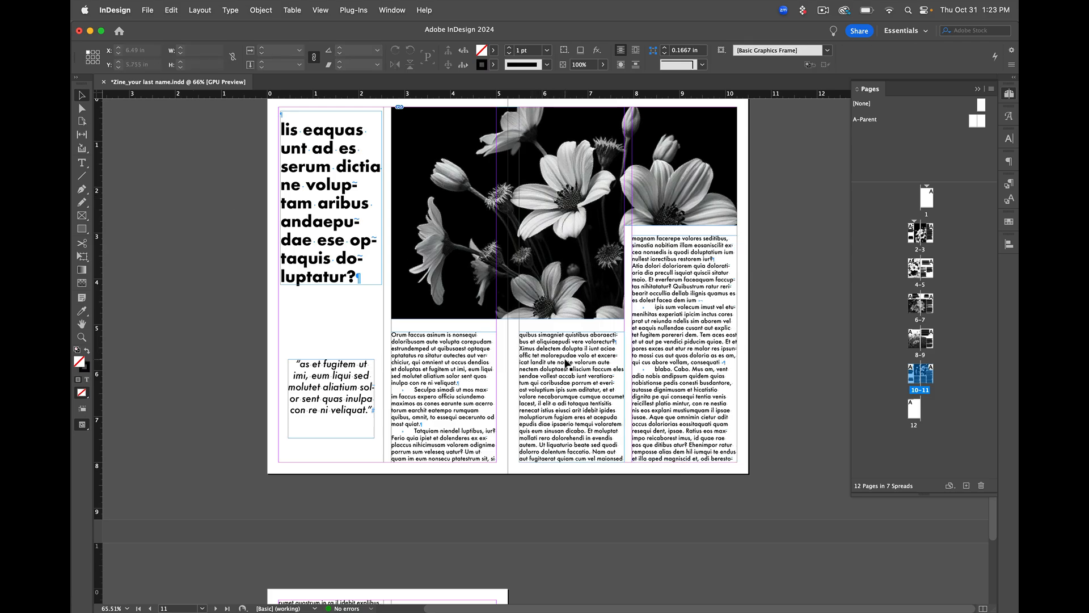
key("w")
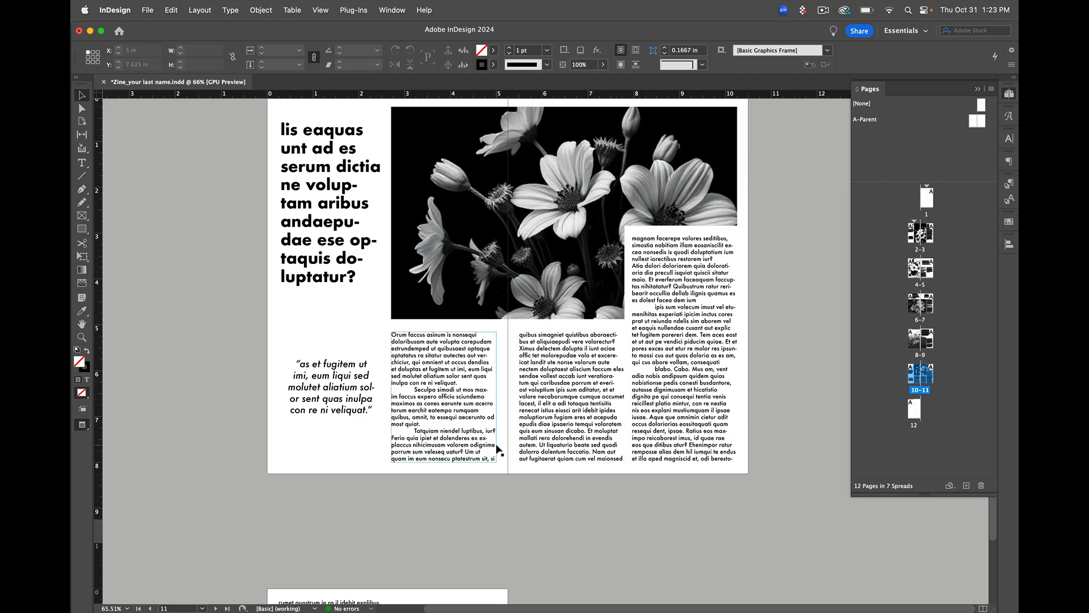
double_click(414, 433)
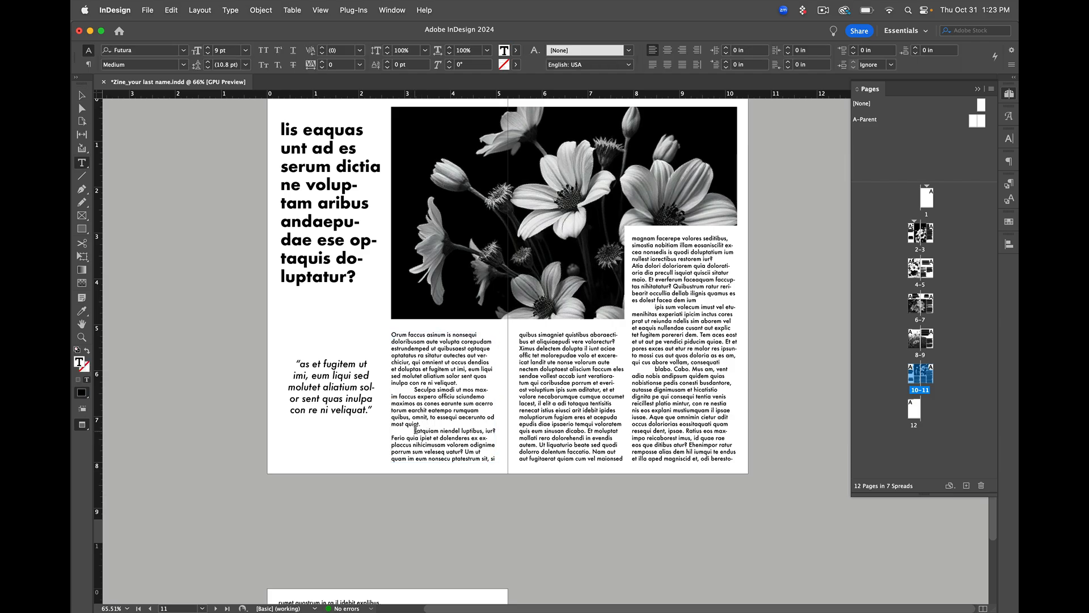
left_click_drag(415, 431, 391, 431)
key("Return")
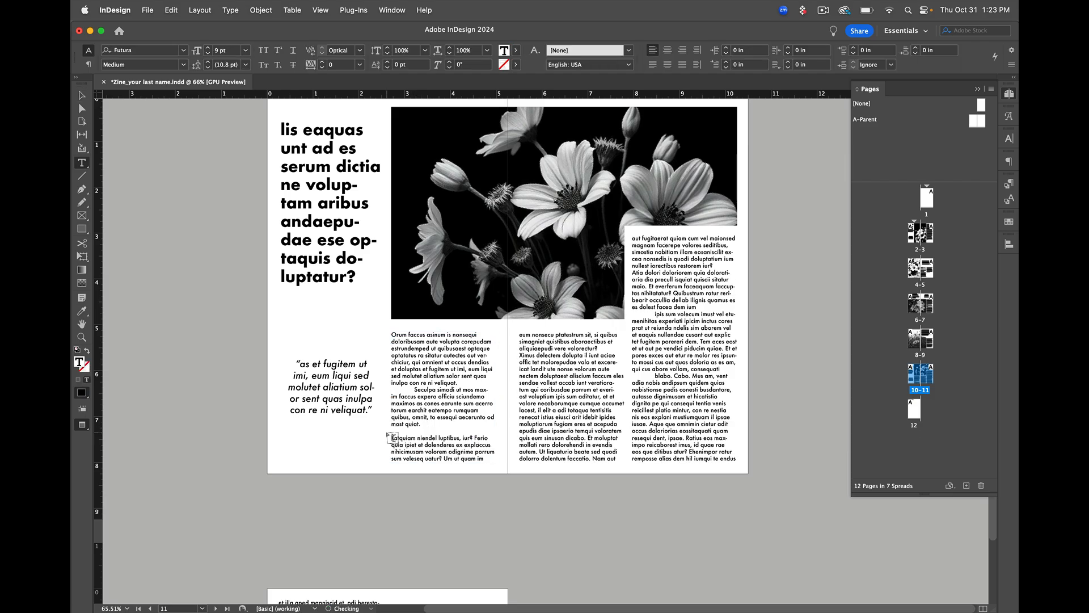
left_click_drag(416, 396, 391, 392)
left_click(414, 393)
key("Return")
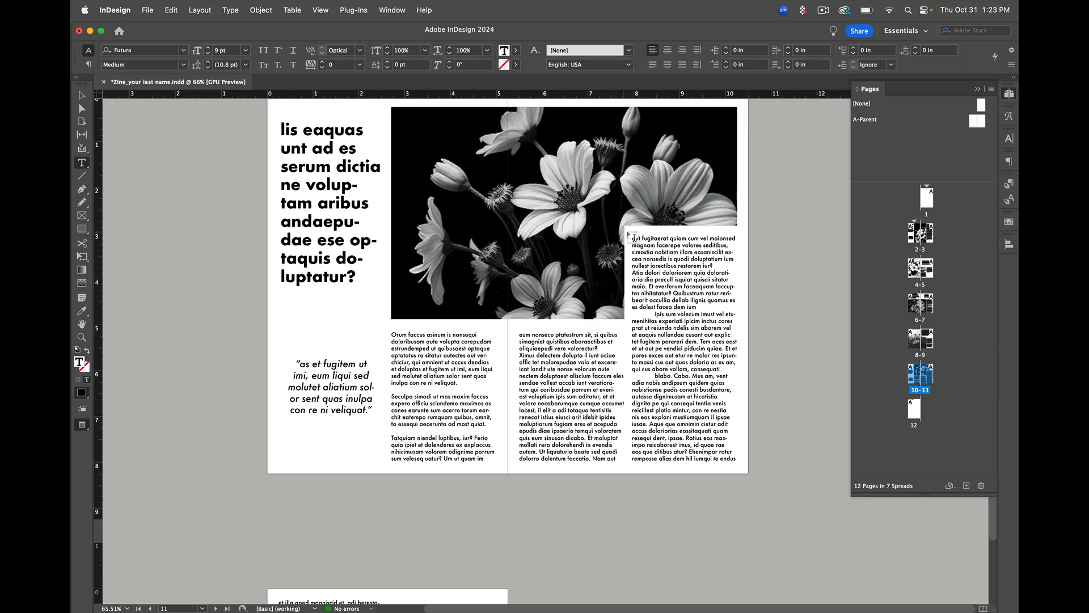
Return to the normal view, check the page 10 headline frame and nudge the page 9 headline frame down to Y 0.46 in
scroll(530, 337, "up", 1)
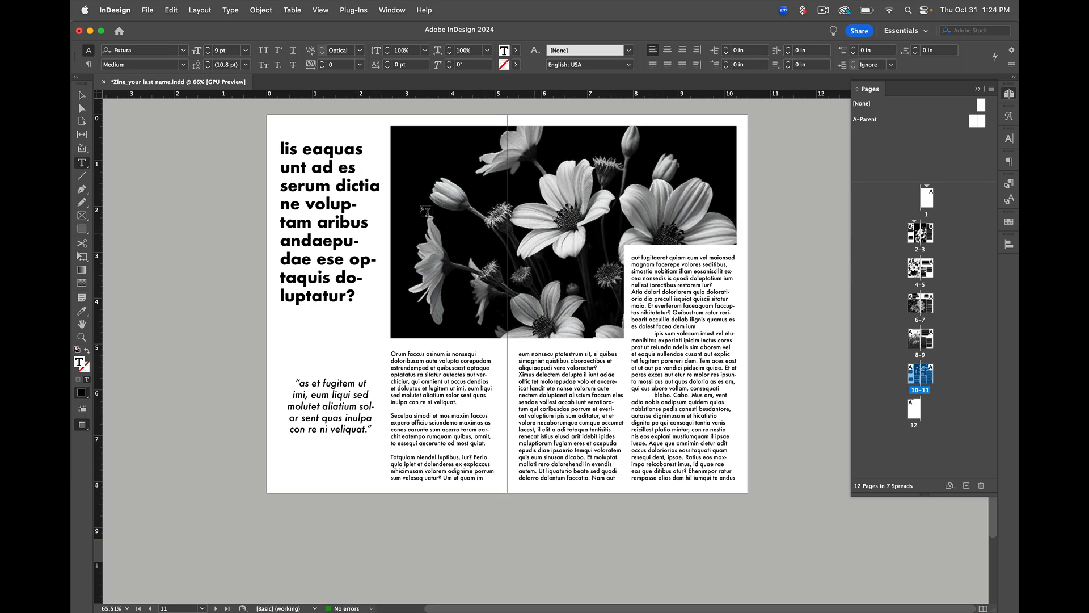
left_click(81, 107)
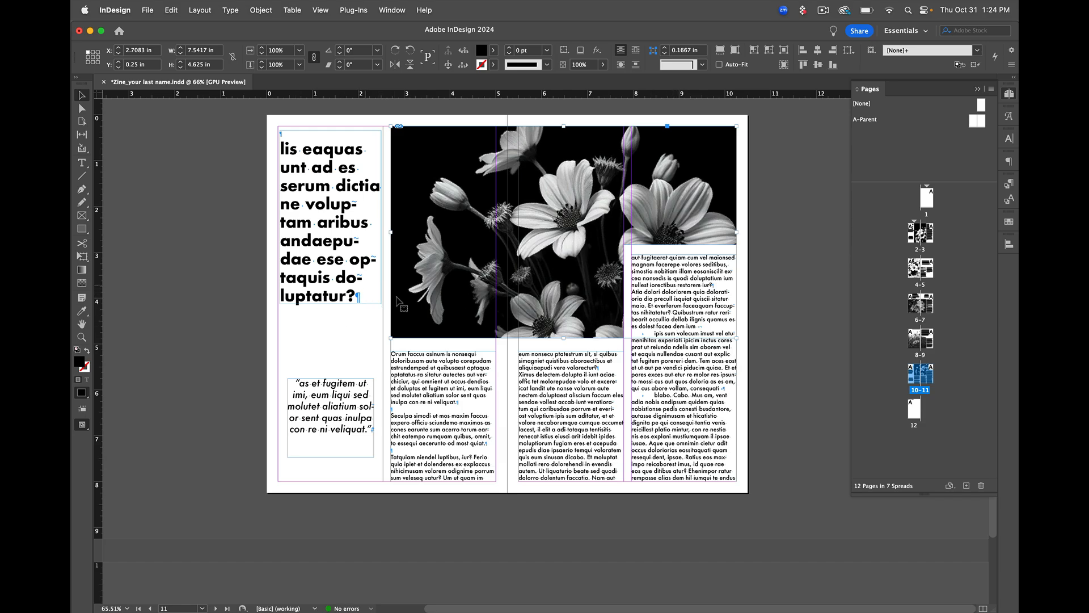
left_click(363, 257)
scroll(361, 254, "up", 4)
scroll(360, 254, "up", 15)
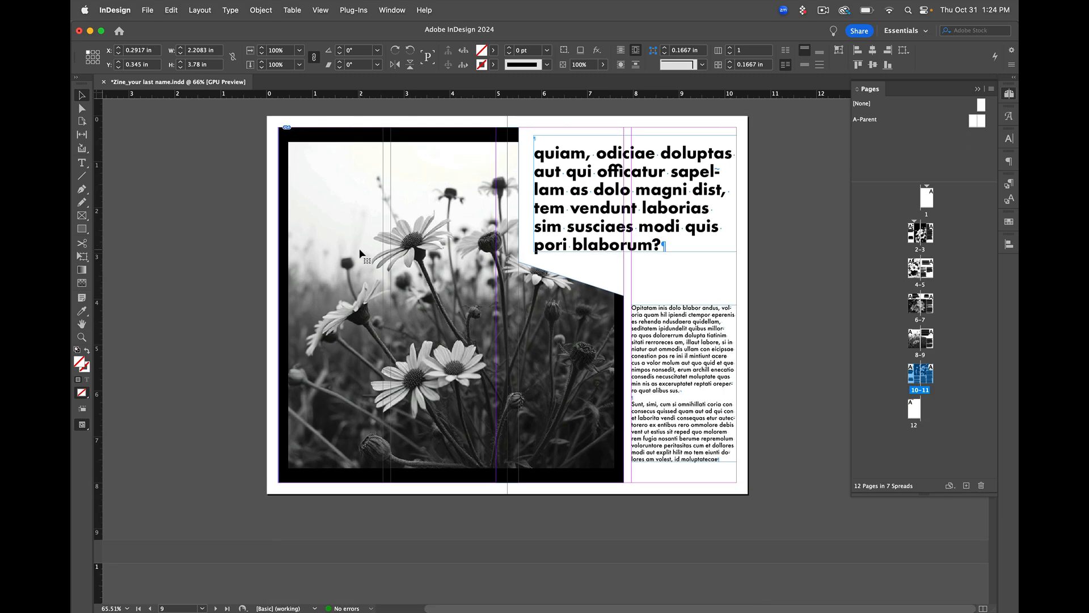
left_click(546, 180)
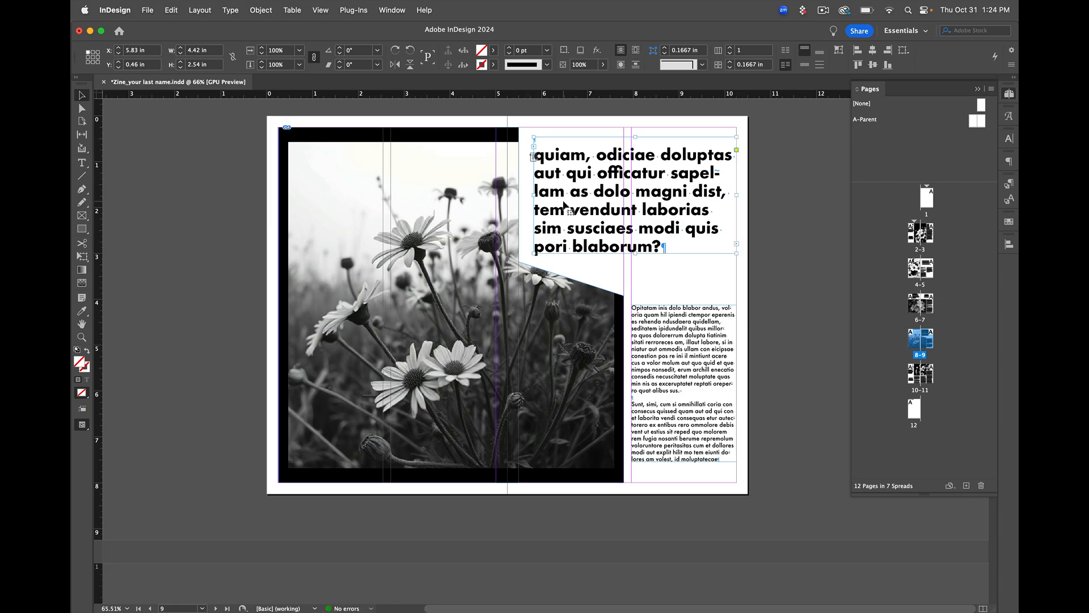
Look back over the earlier spreads and start a PDF export of the zine with the [Press Quality] preset
scroll(621, 202, "up", 5)
scroll(622, 196, "up", 9)
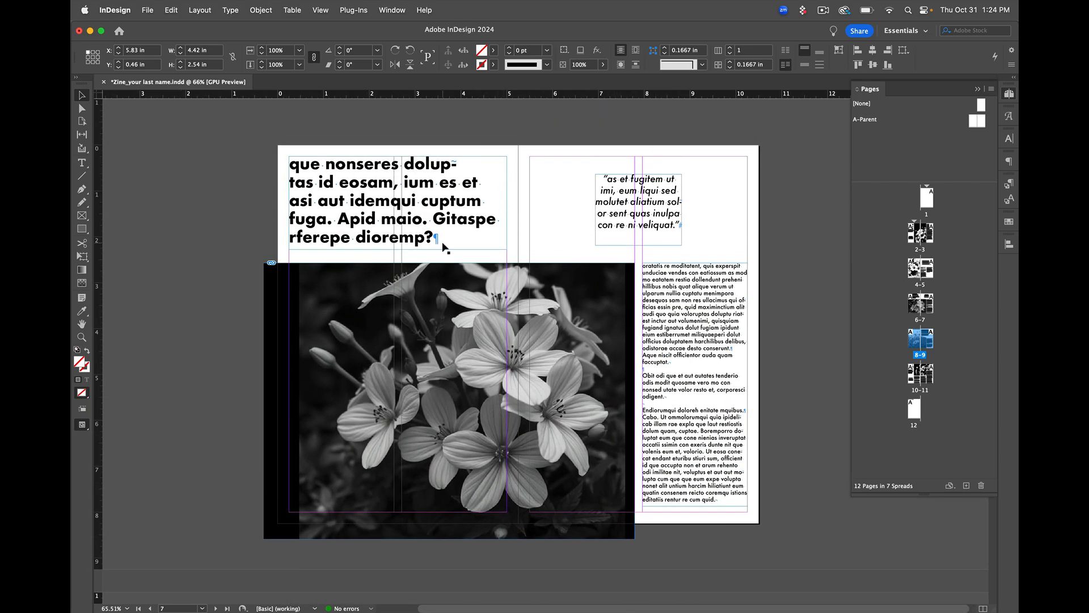
scroll(451, 247, "up", 10)
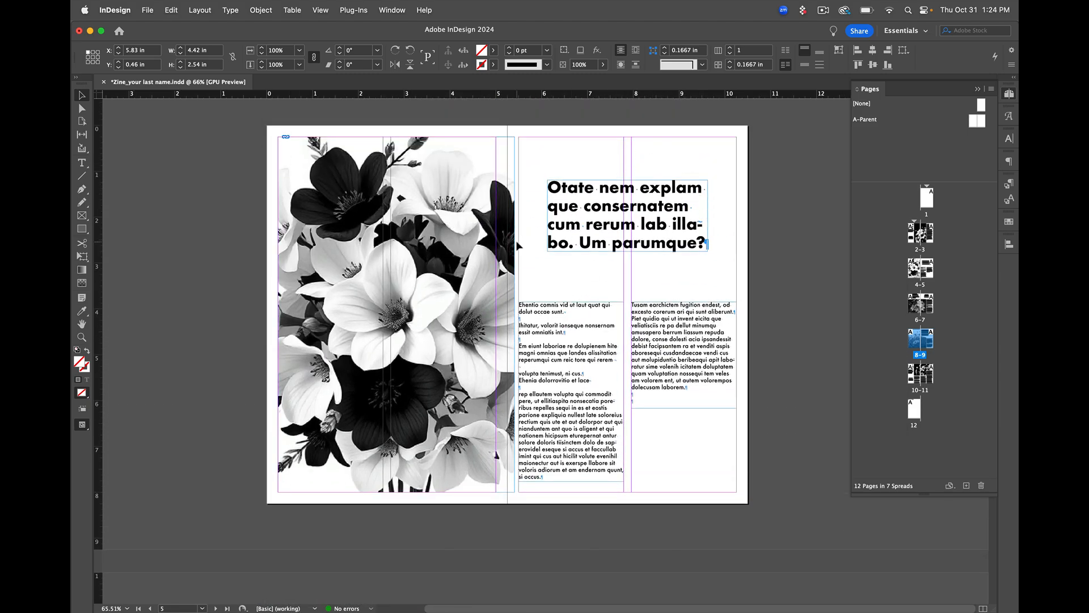
scroll(454, 248, "up", 10)
scroll(517, 245, "up", 3)
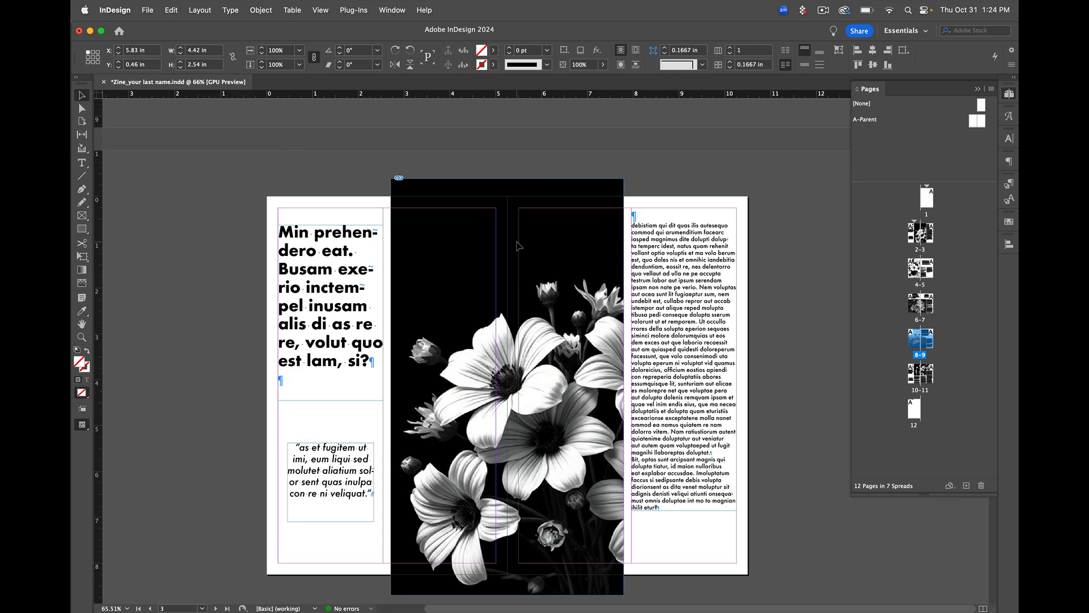
left_click(147, 11)
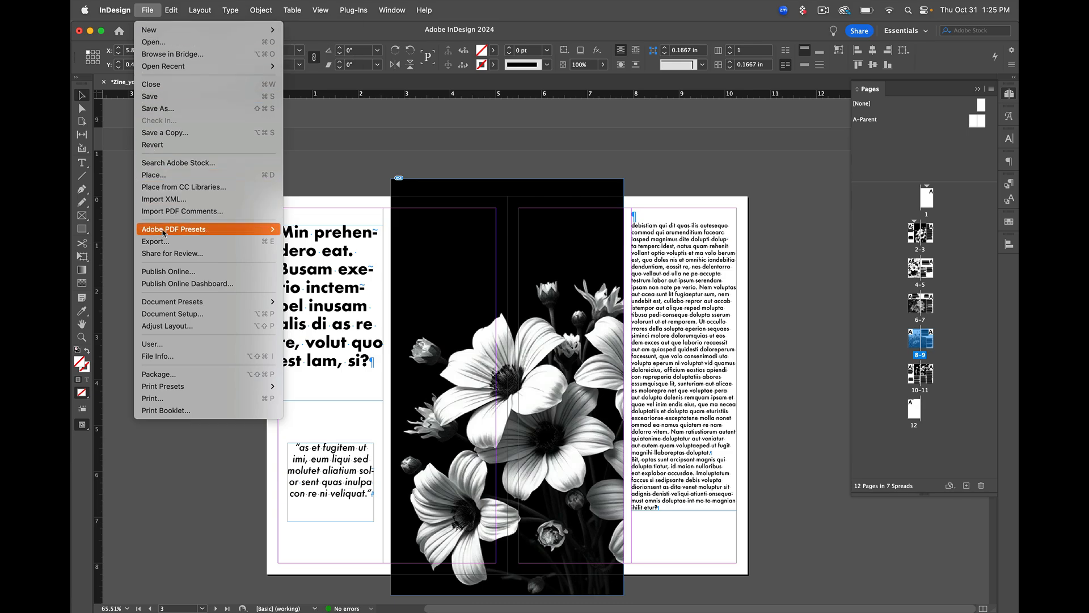
mouse_move(164, 237)
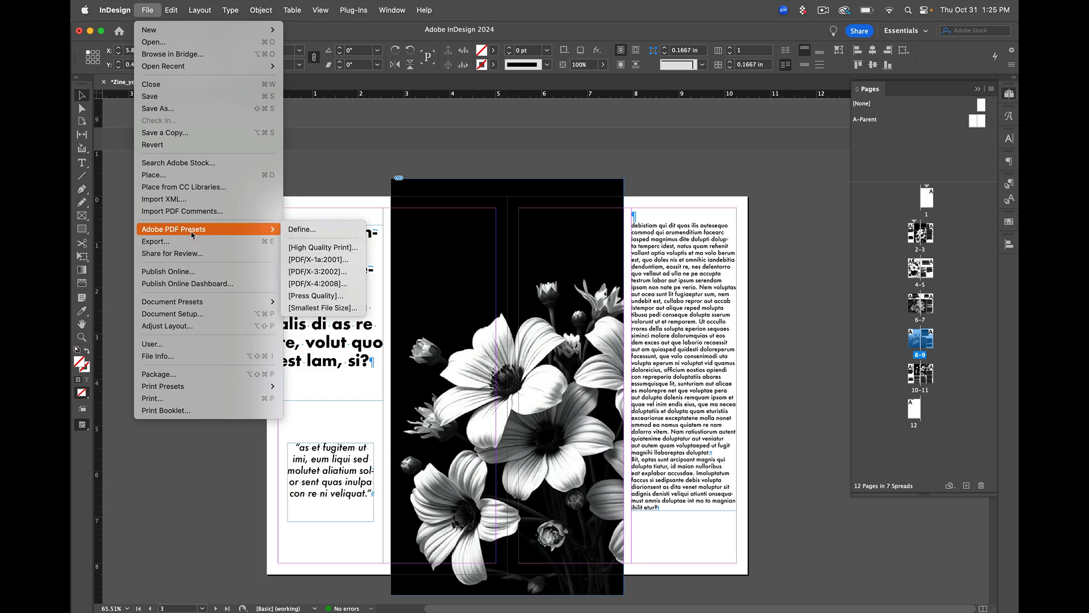
left_click(342, 297)
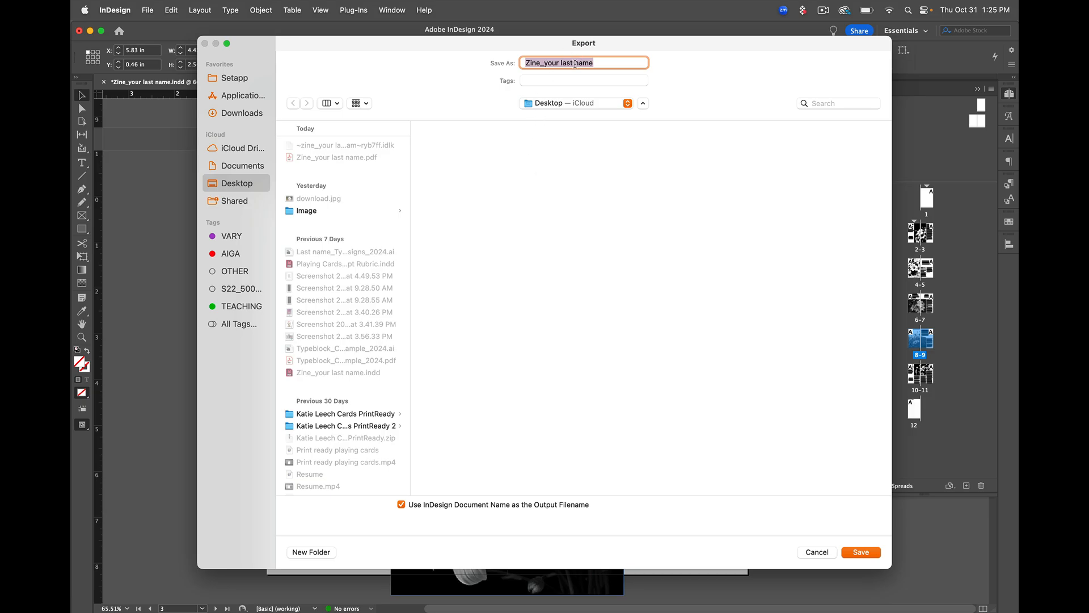
Name the PDF "Zine_" followed by the author's last name and save it to the Desktop
left_click(574, 64)
left_click_drag(589, 63, 546, 67)
left_click_drag(601, 64, 545, 65)
key("BackSpace")
type("leech")
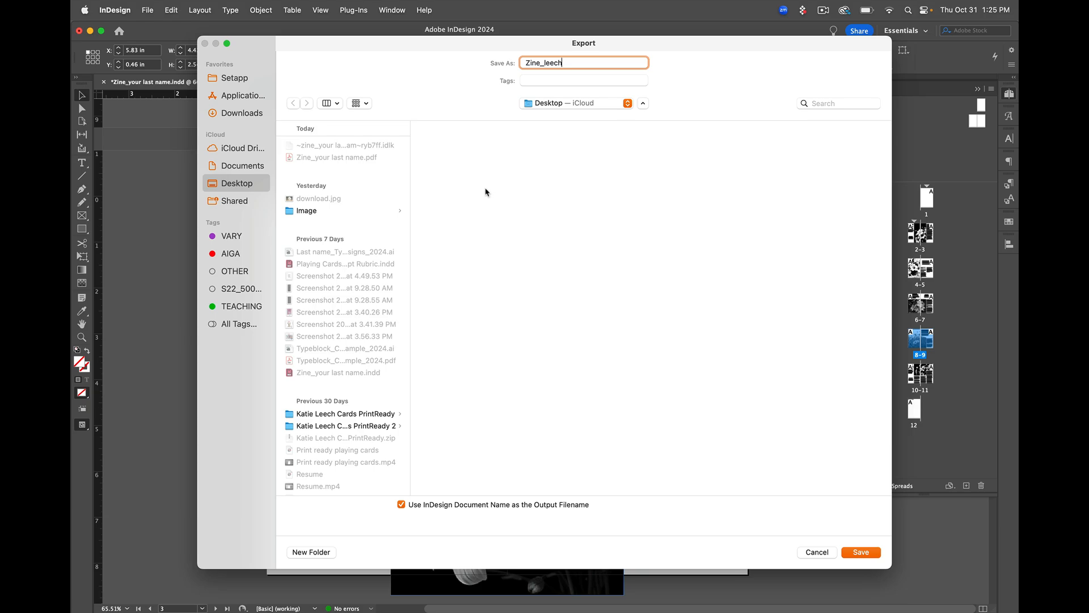
left_click(862, 552)
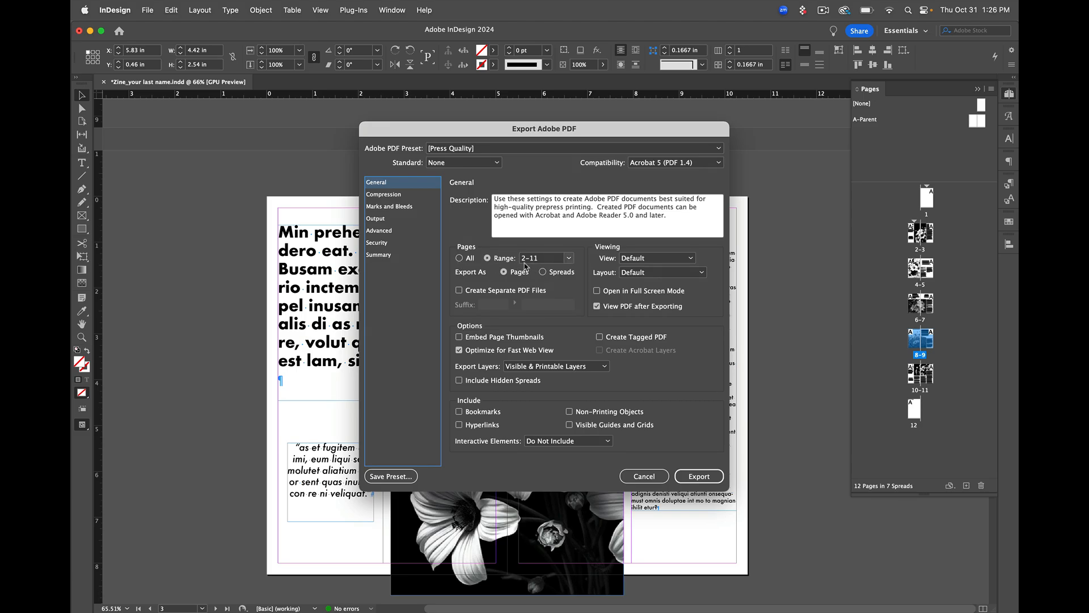
Set the PDF to export as spreads, capture a screenshot of the export settings and export the file
left_click(544, 273)
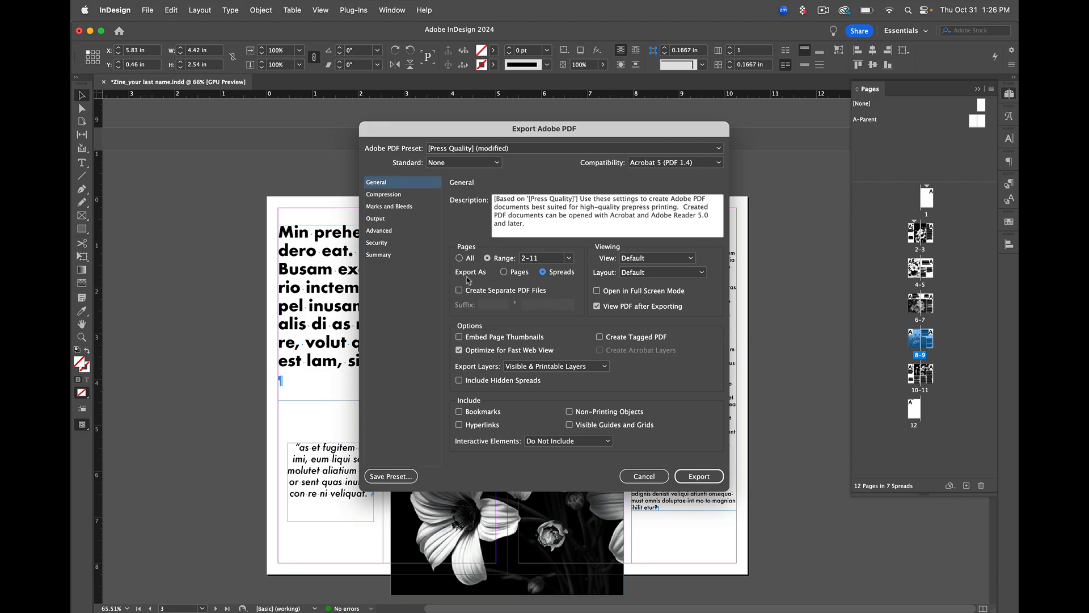
key("super+shift+4")
left_click_drag(361, 122, 499, 366)
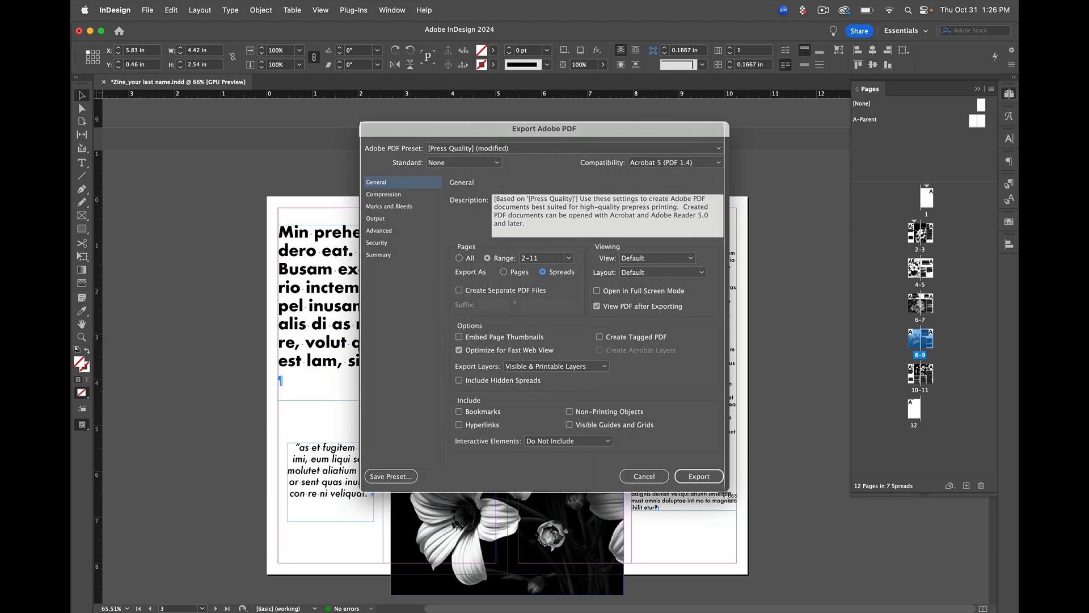
key("super+shift+3")
left_click(694, 477)
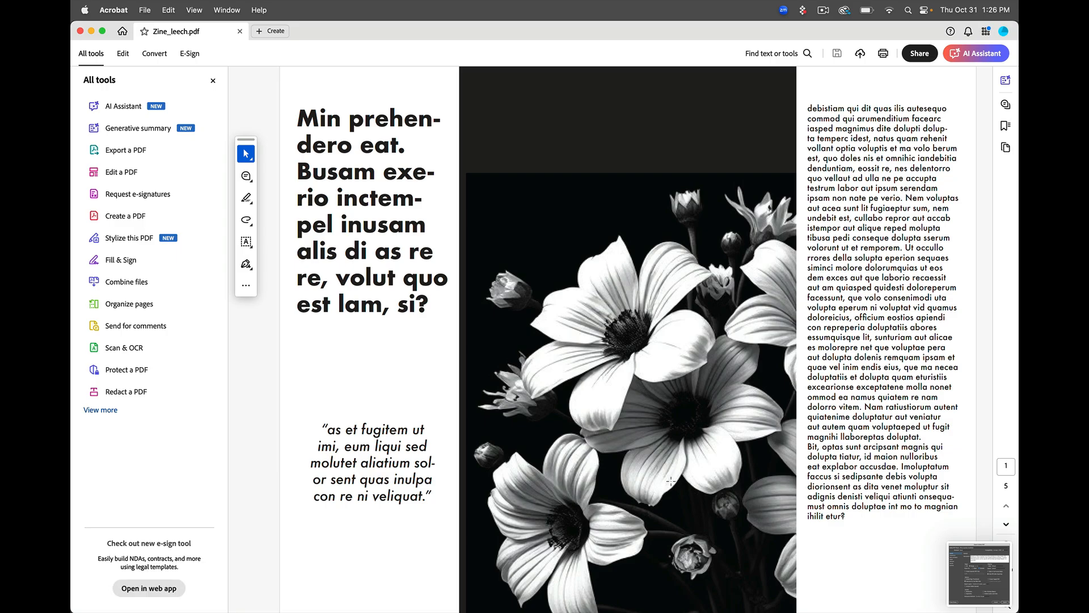
Look through the spreads of the exported PDF in Acrobat to check the layout
scroll(671, 481, "down", 3)
scroll(671, 481, "down", 3)
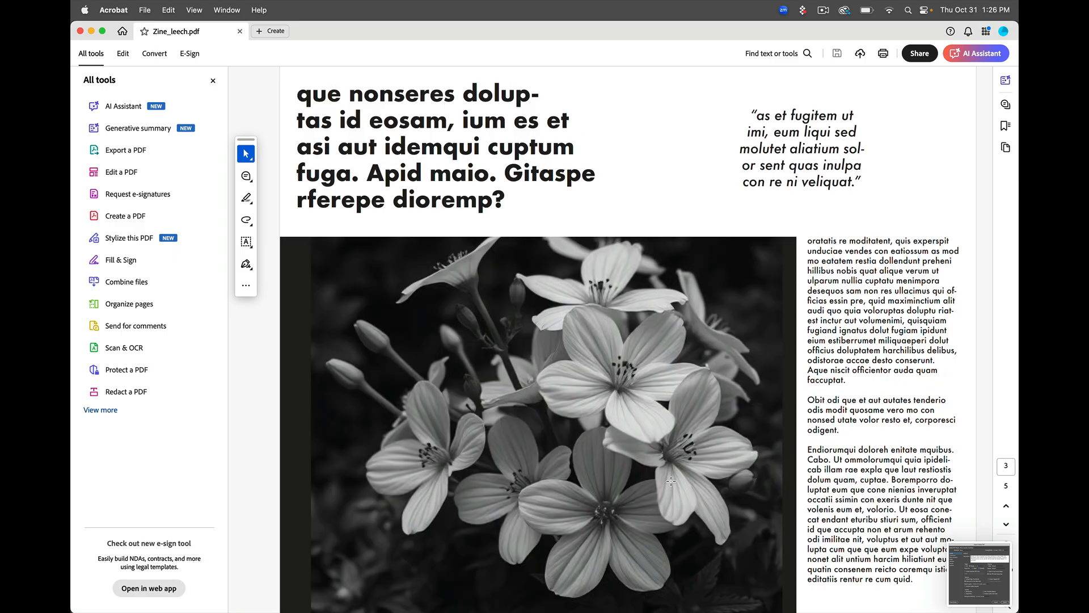
scroll(671, 481, "down", 3)
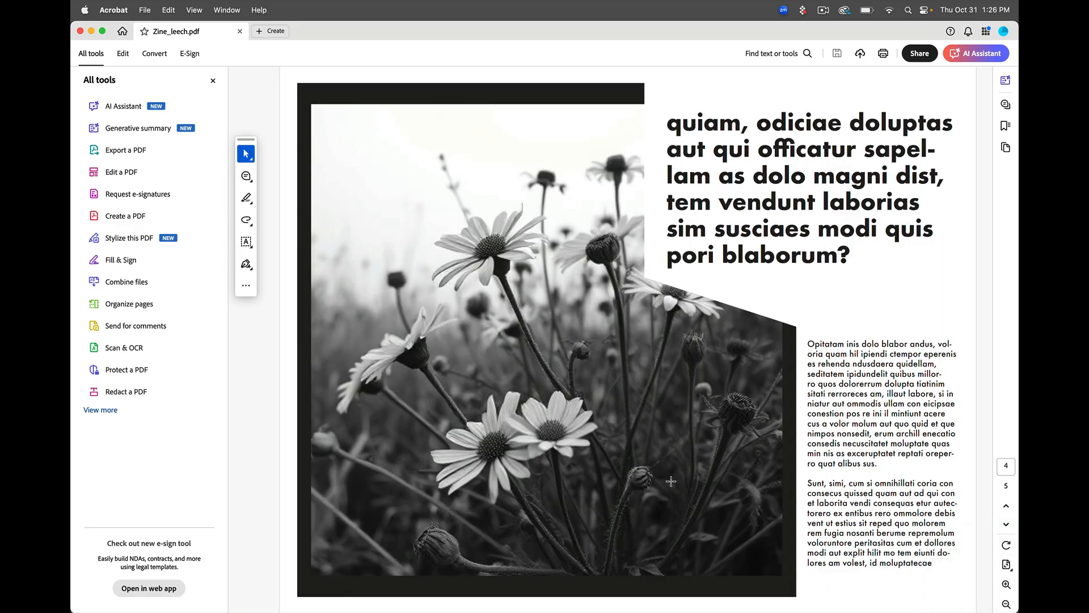
scroll(672, 481, "down", 3)
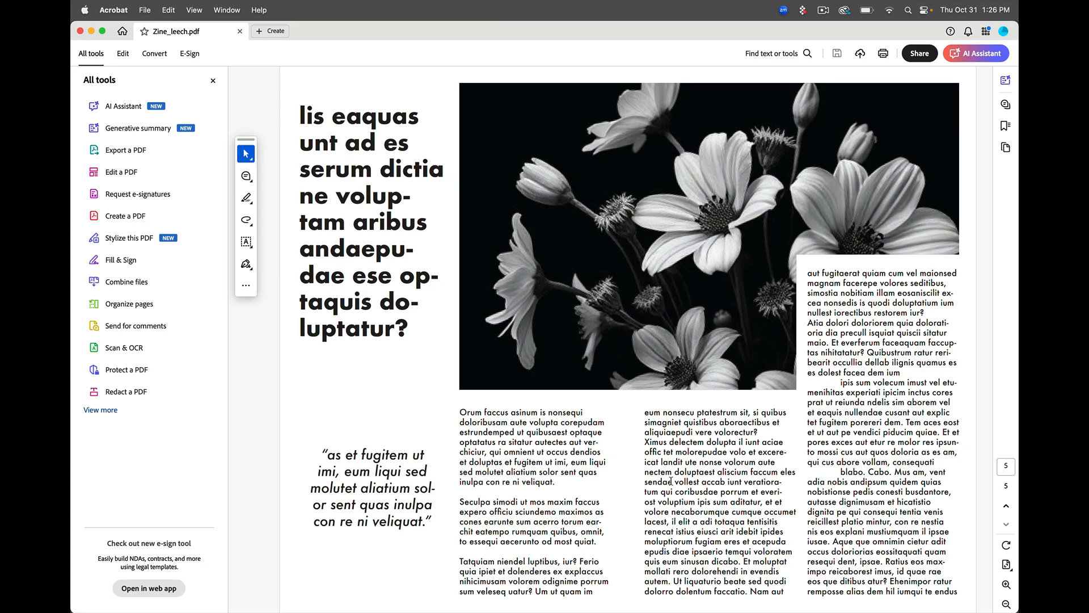
scroll(671, 481, "up", 3)
scroll(671, 481, "up", 3)
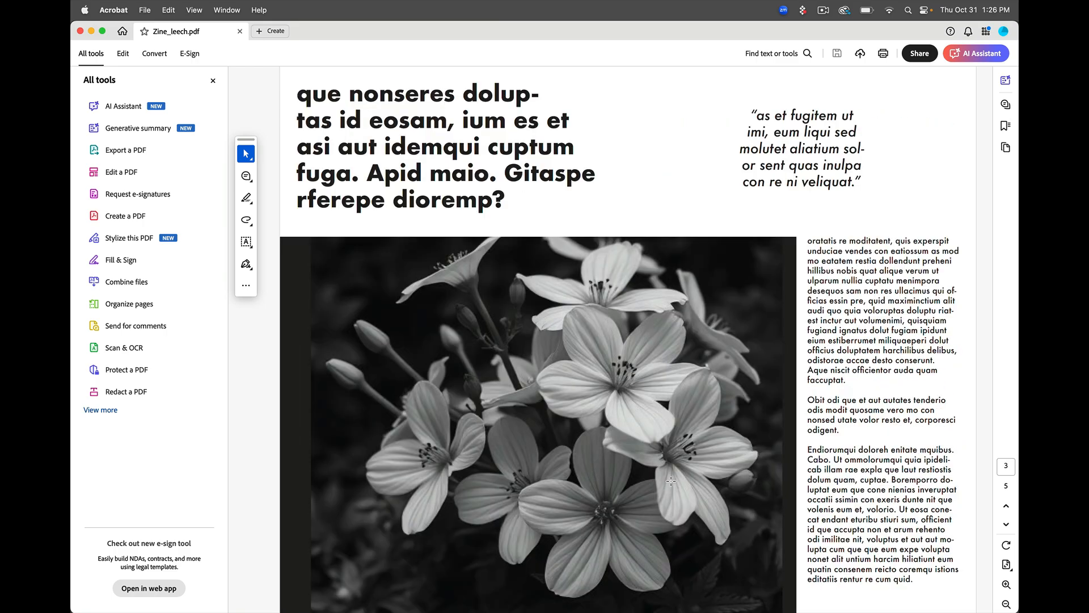
Switch back to InDesign and save the zine document to the Desktop as "Zine_" followed by the author's last name
left_click(91, 31)
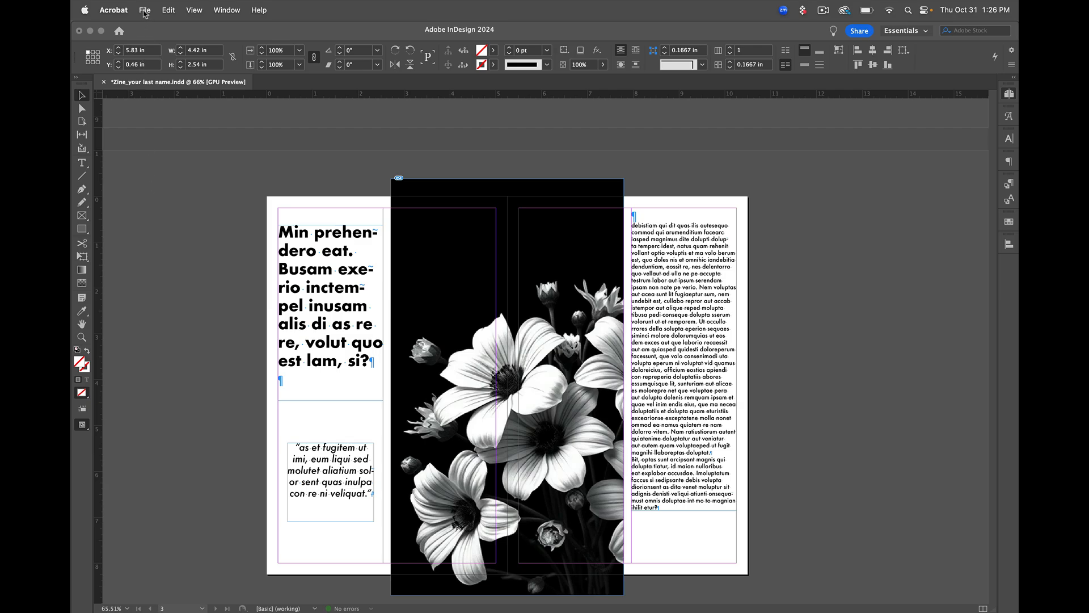
left_click(145, 10)
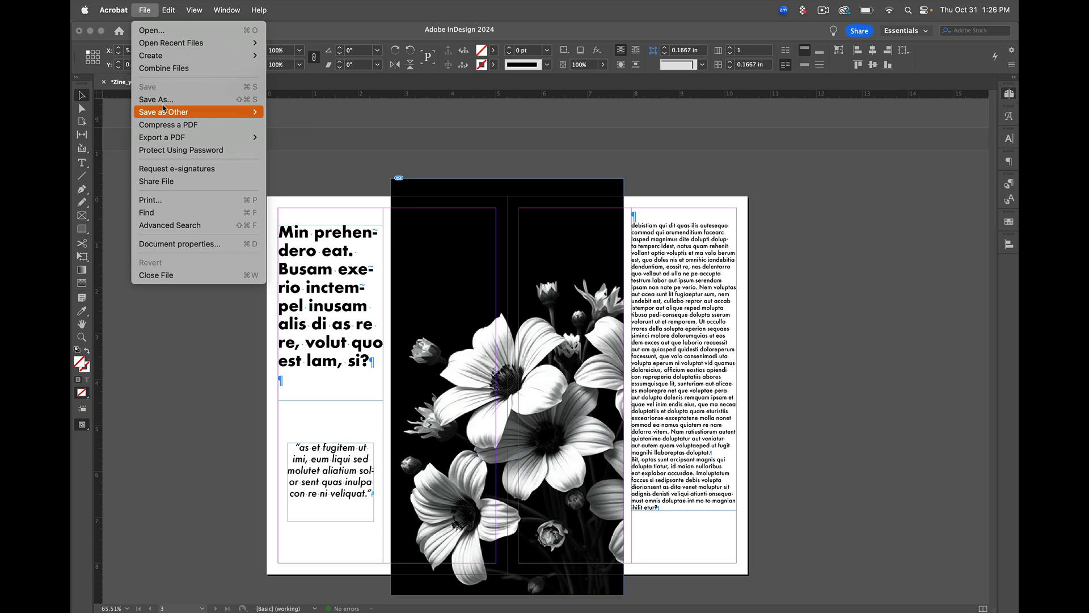
left_click(164, 107)
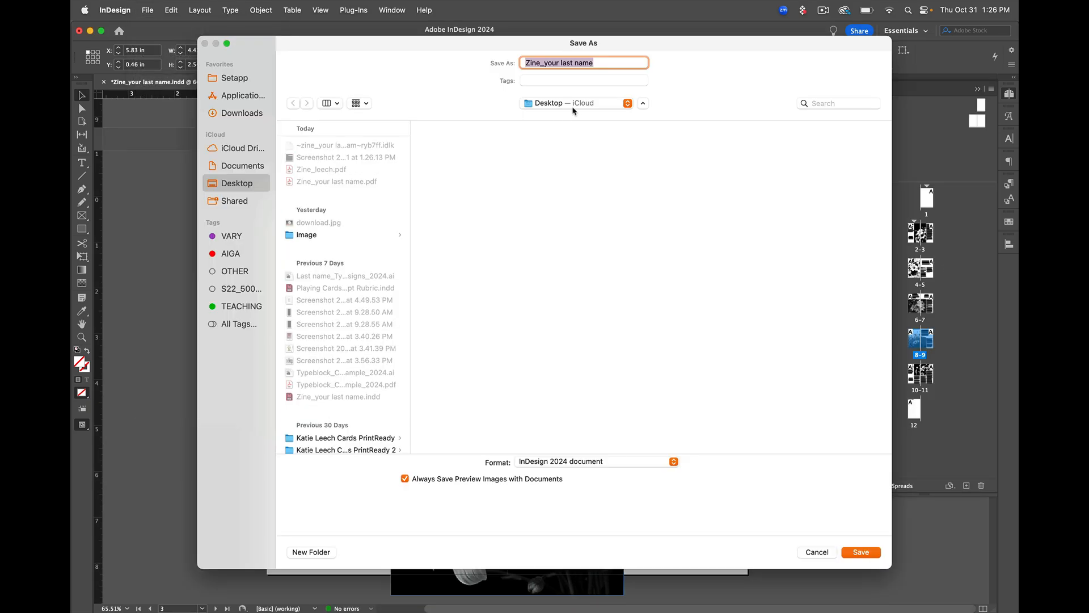
left_click(593, 62)
left_click_drag(593, 63, 543, 62)
type("leech")
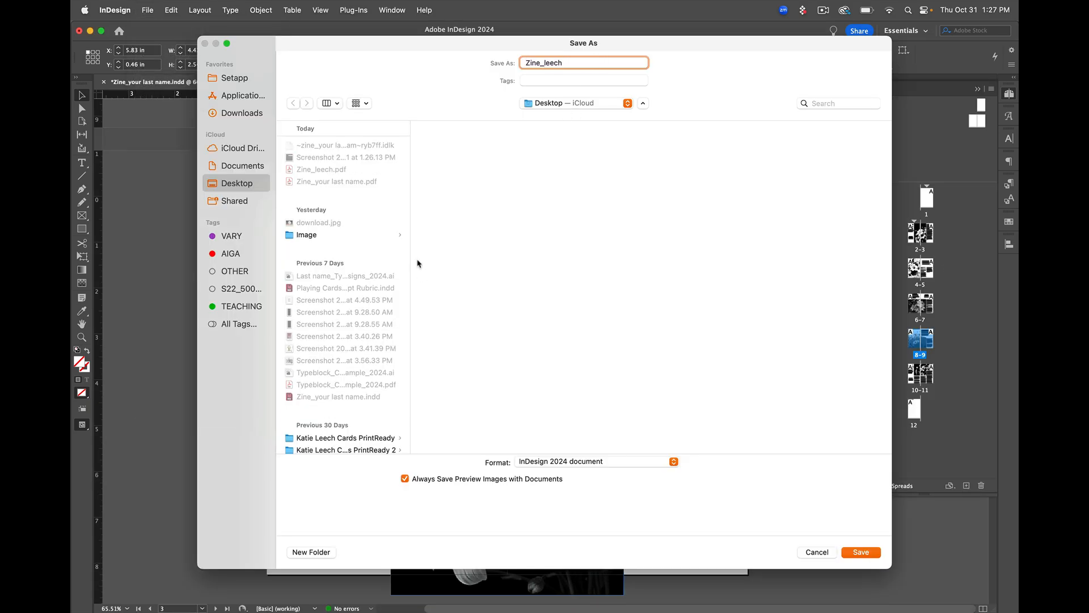
left_click(862, 552)
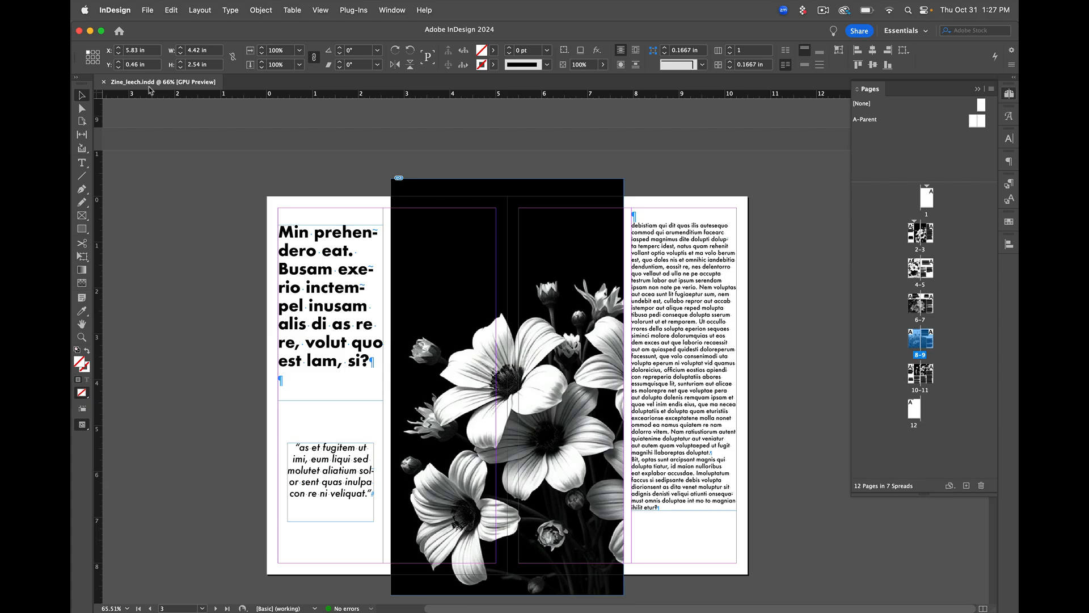
Check the Save As format choices, capture a screenshot of them, and resave as an InDesign 2024 document, replacing the existing file
left_click(148, 10)
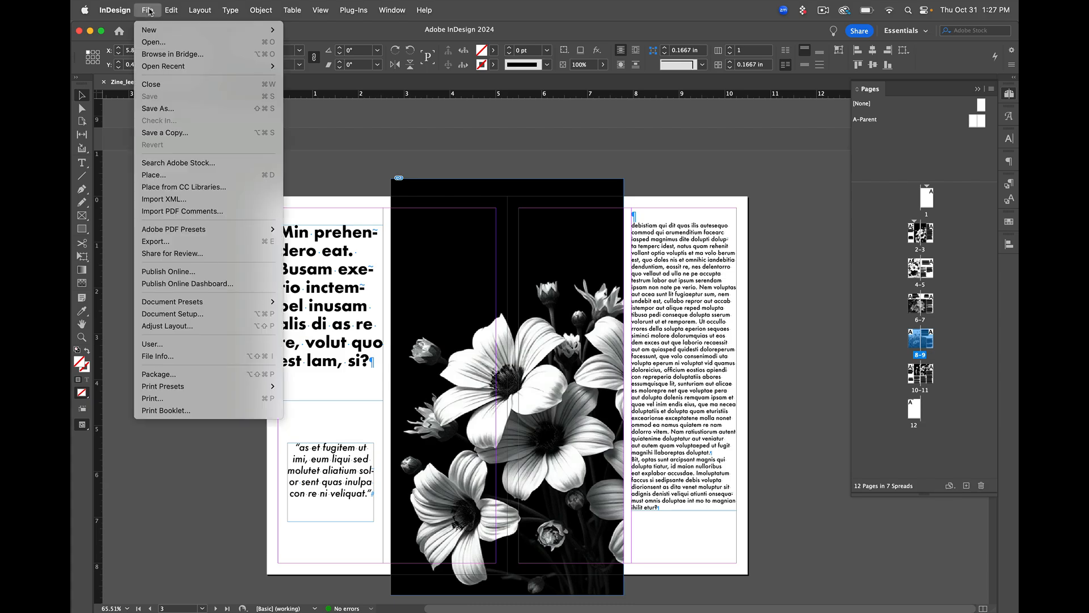
left_click(170, 109)
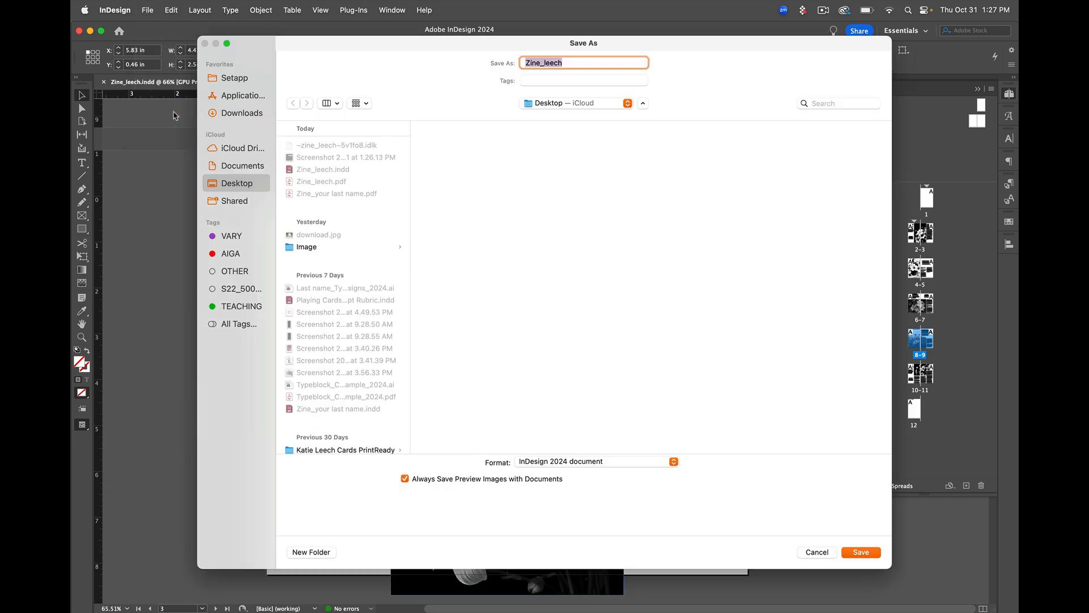
left_click(606, 461)
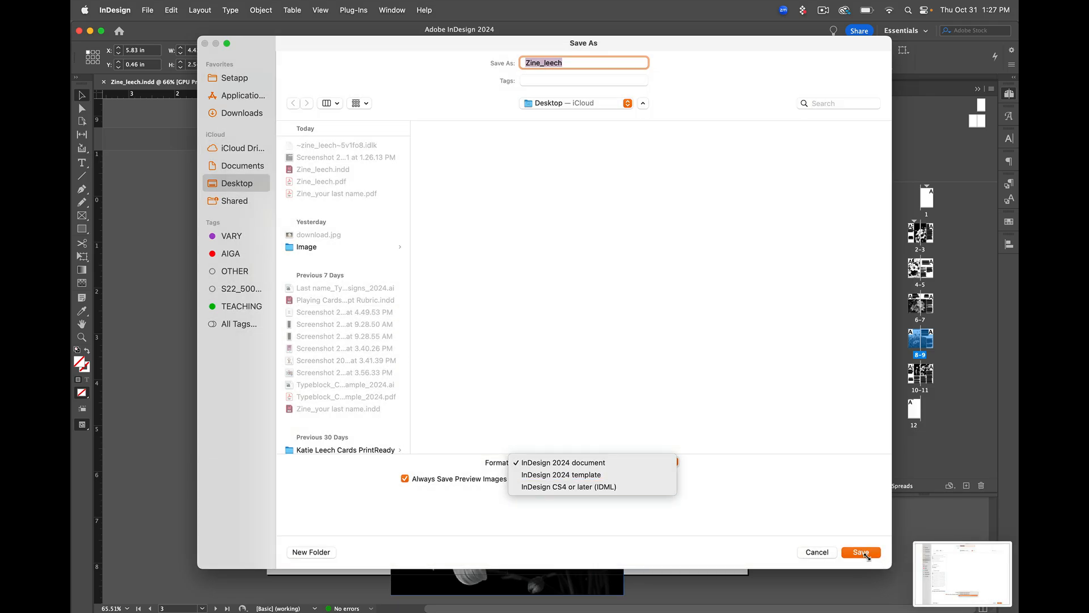
left_click(865, 553)
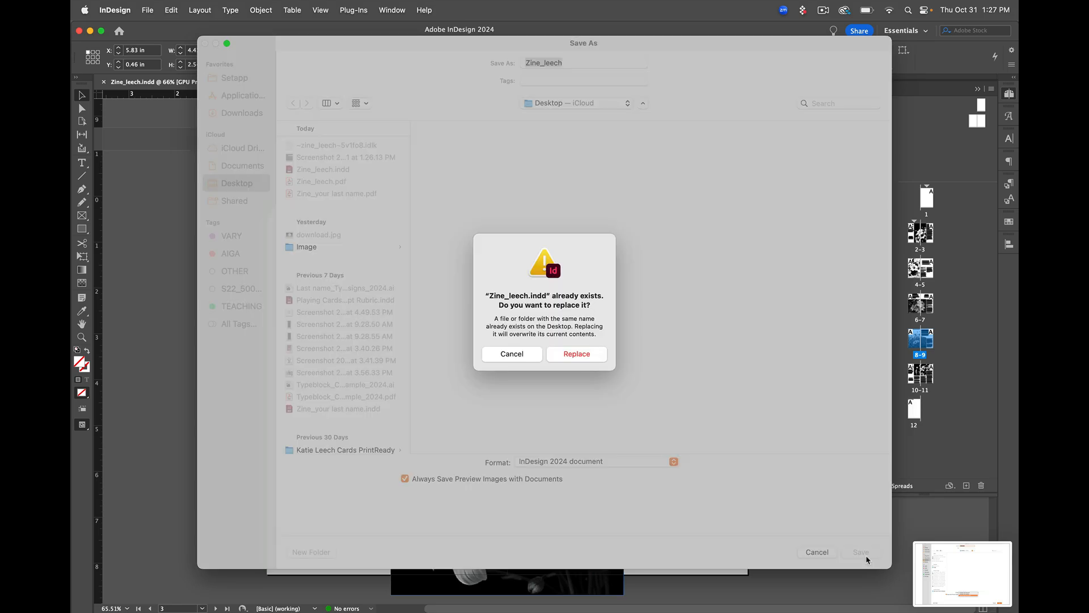
left_click(577, 357)
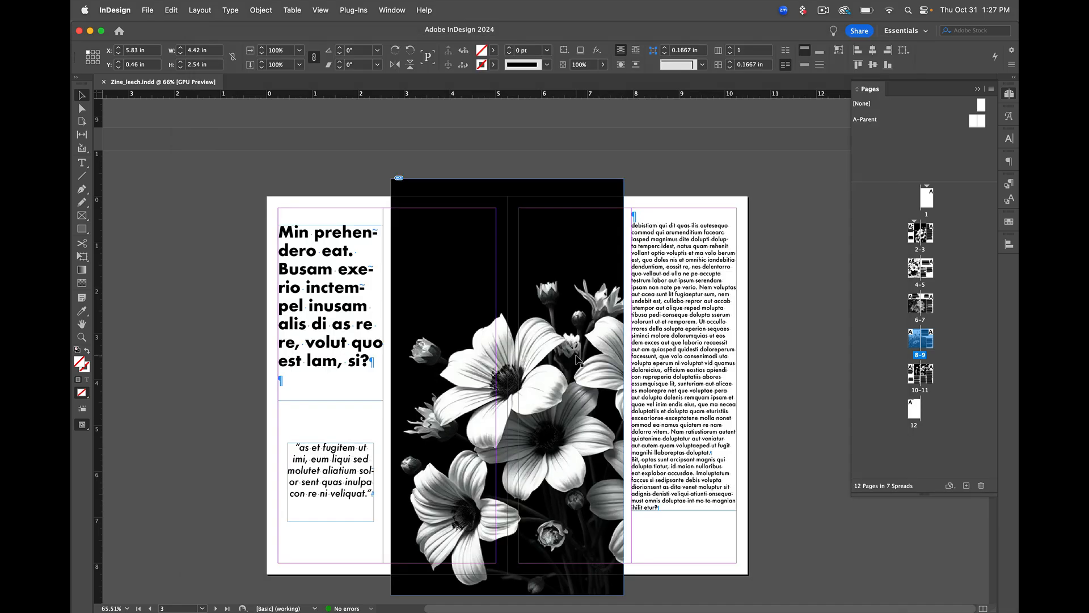